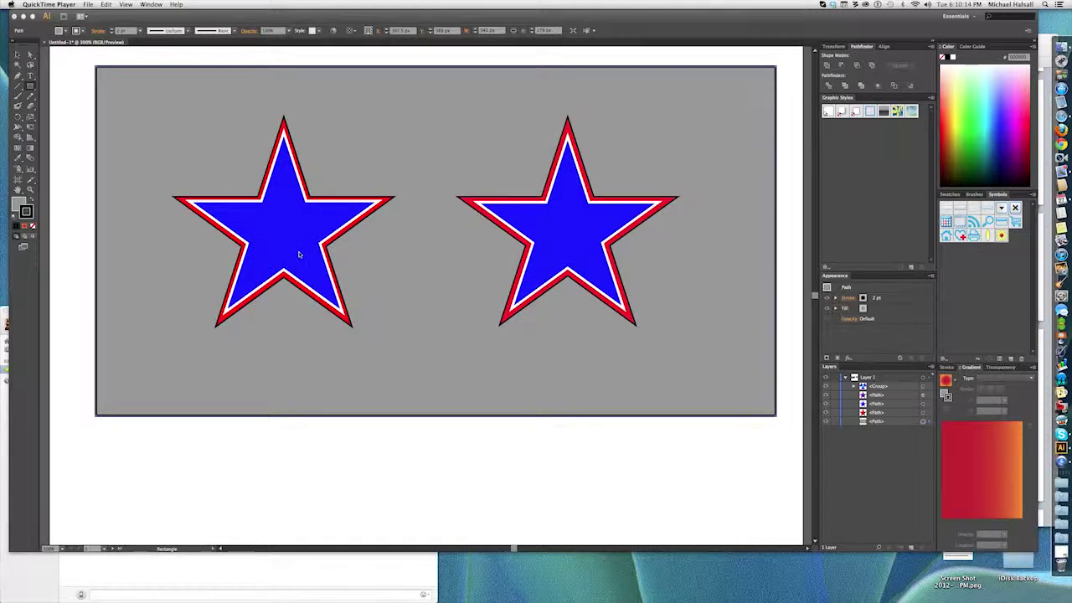
# Hide and reshow the right star's path and the left star's blue and red paths to compare how both stars are built.
pyautogui.click(575, 231)
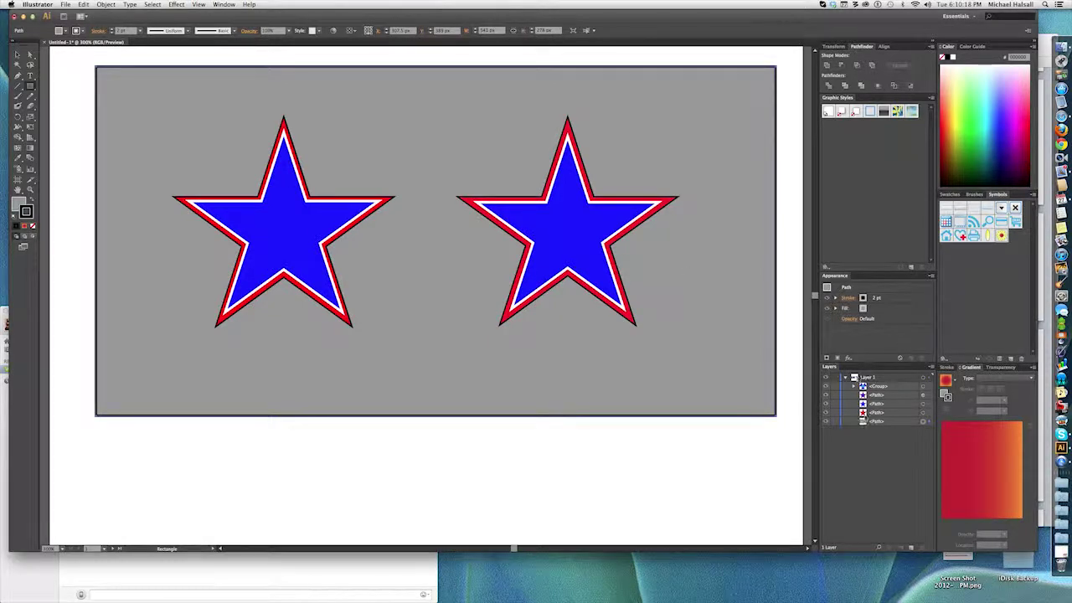
pyautogui.click(825, 397)
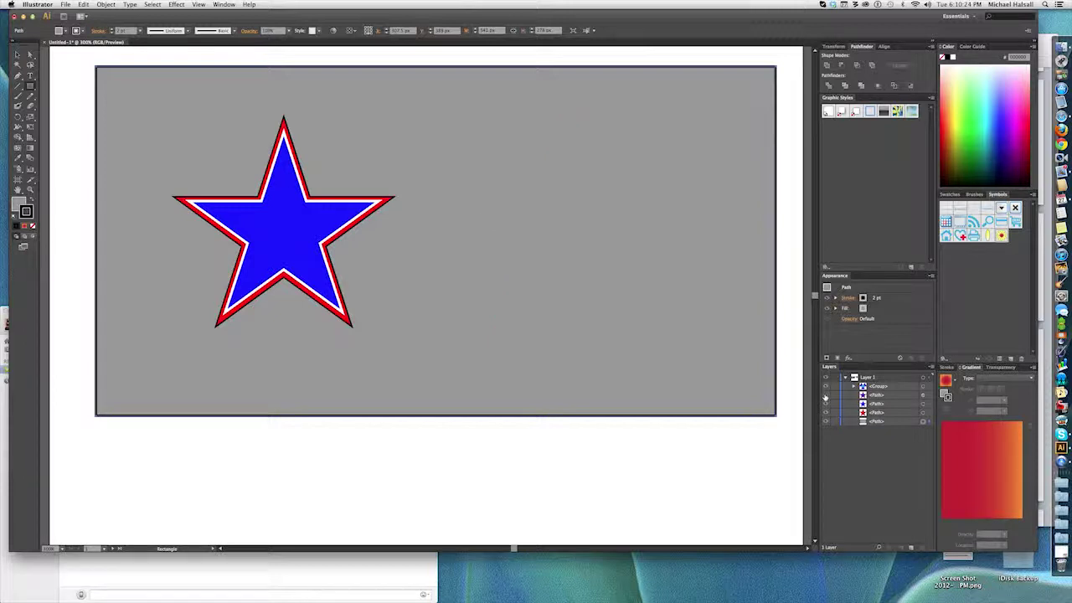
pyautogui.click(825, 397)
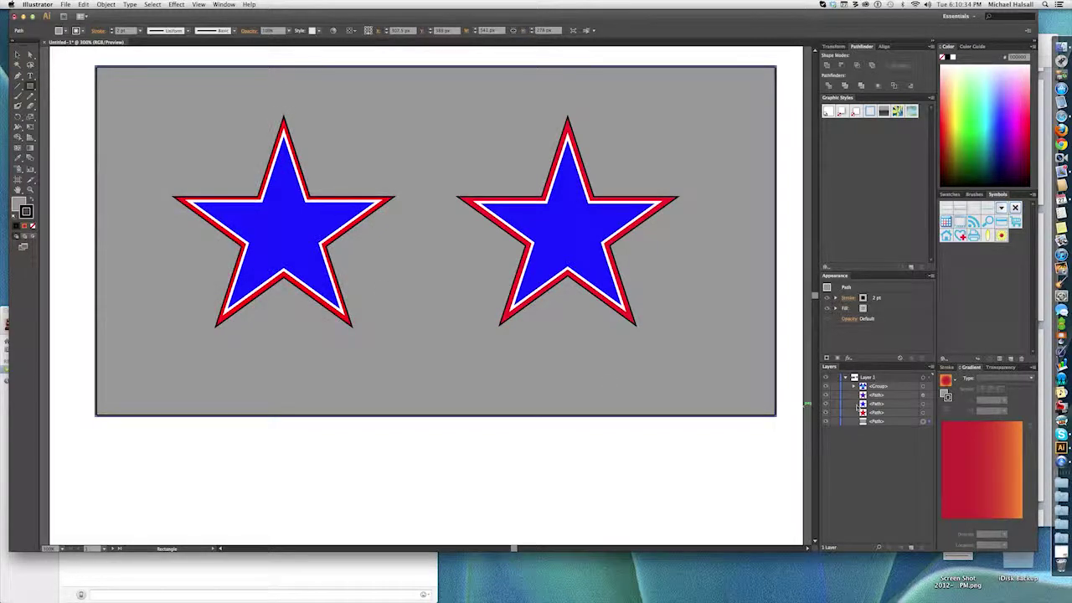
pyautogui.click(825, 405)
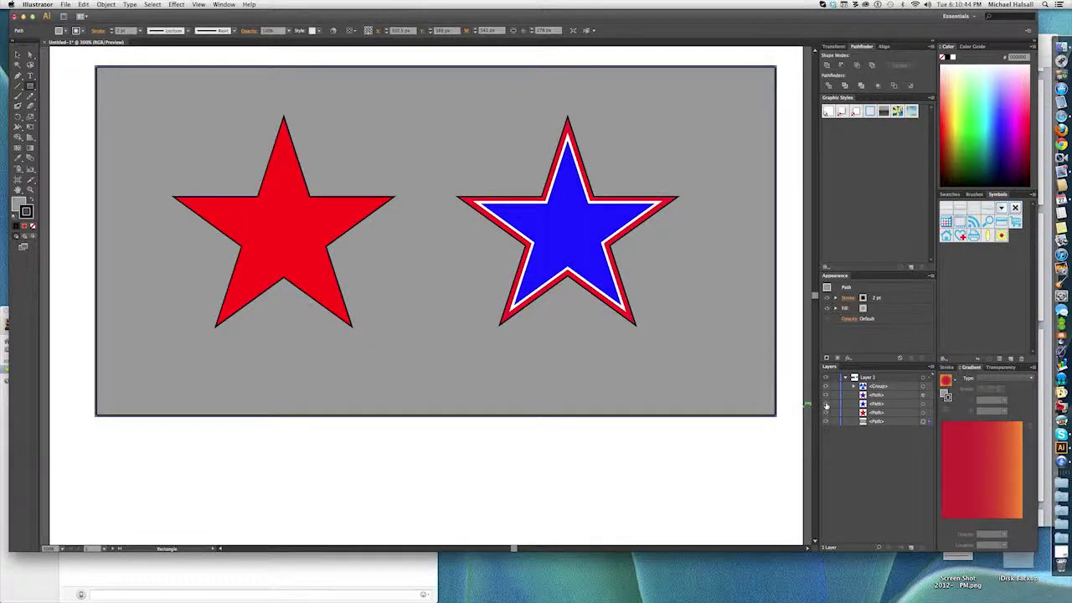
pyautogui.click(825, 405)
pyautogui.click(825, 413)
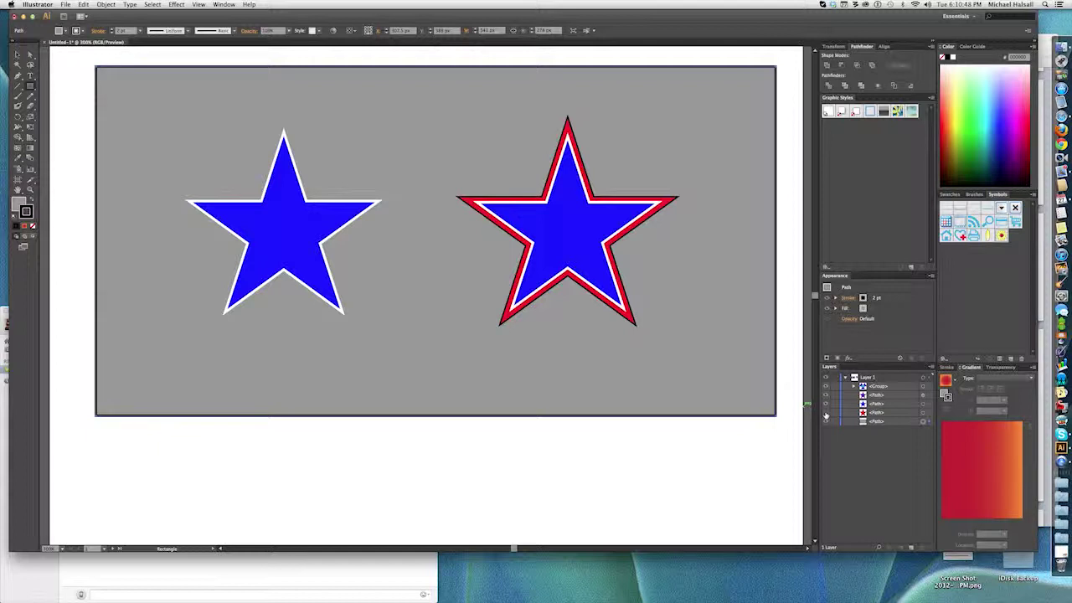
pyautogui.click(825, 412)
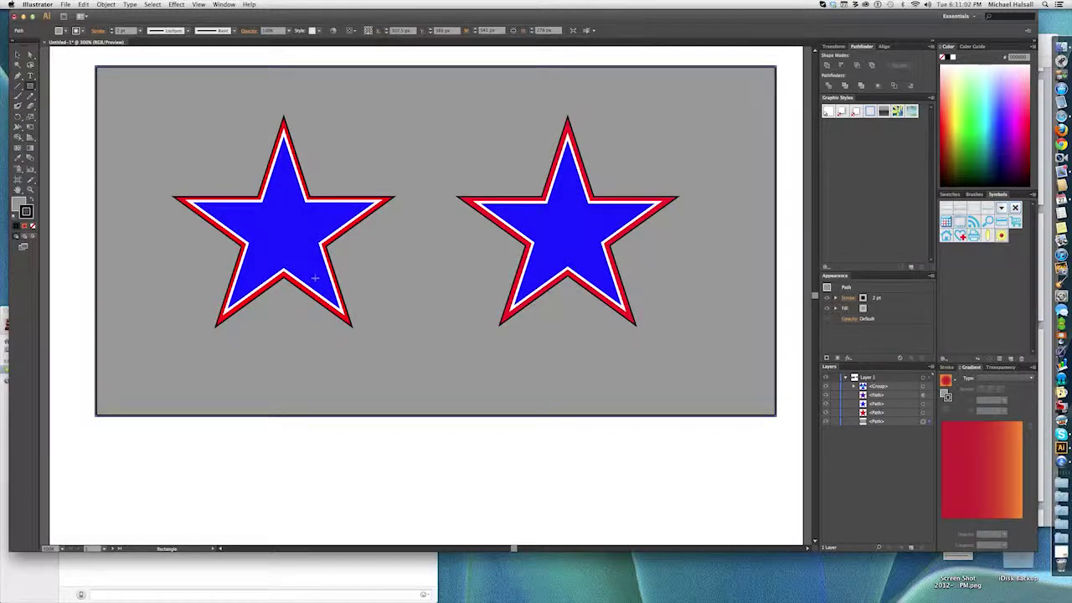
pyautogui.press('super+ctrl+Escape')
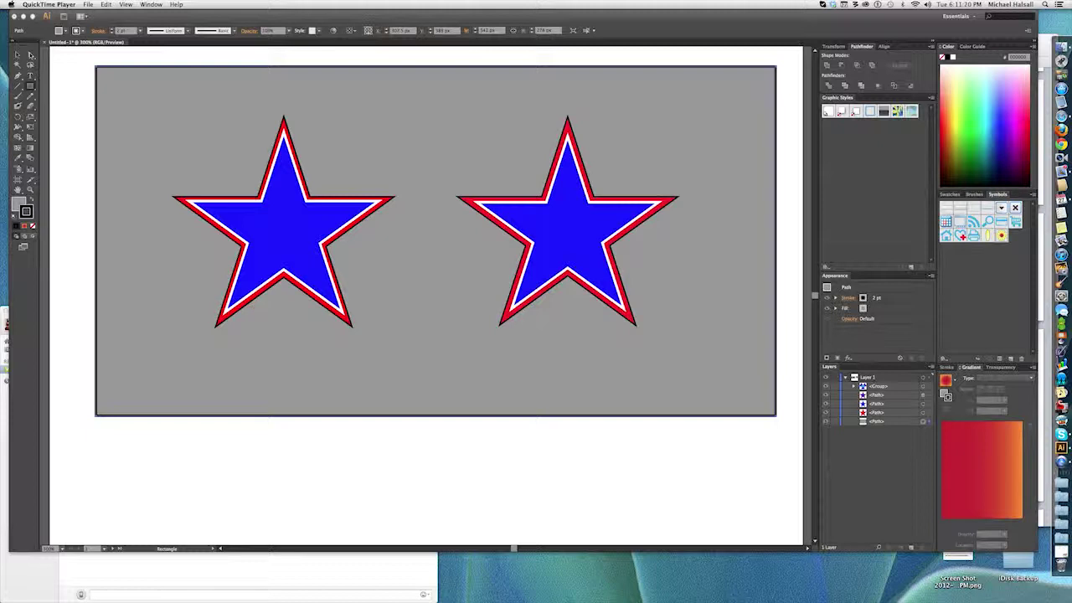
# Try stretching the lower-right point of the left star's blue shape outward with the Direct Selection tool, and undo it.
pyautogui.click(30, 55)
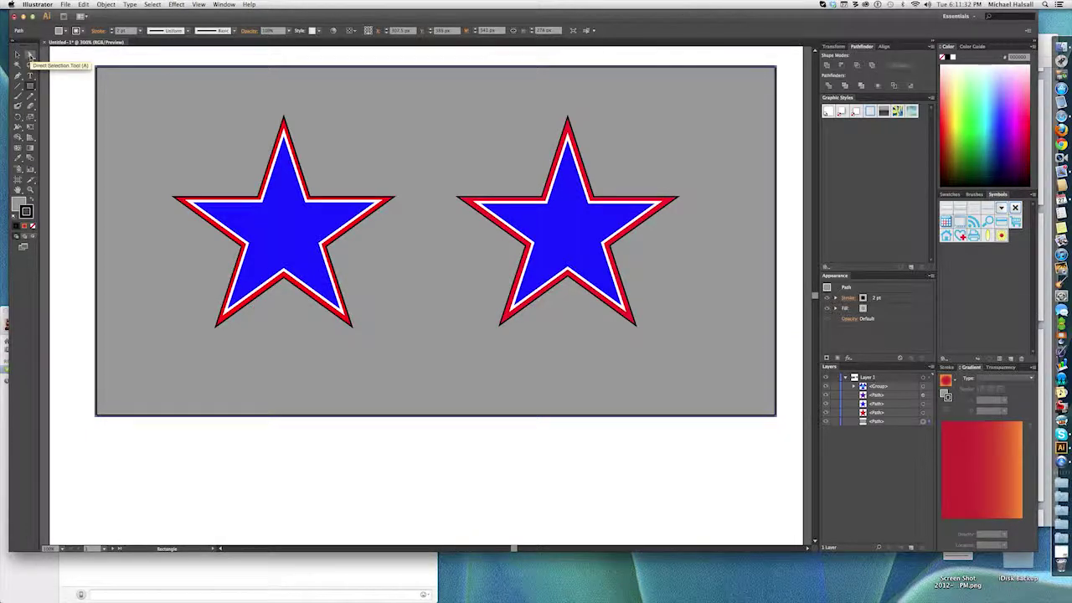
pyautogui.click(30, 55)
pyautogui.click(347, 317)
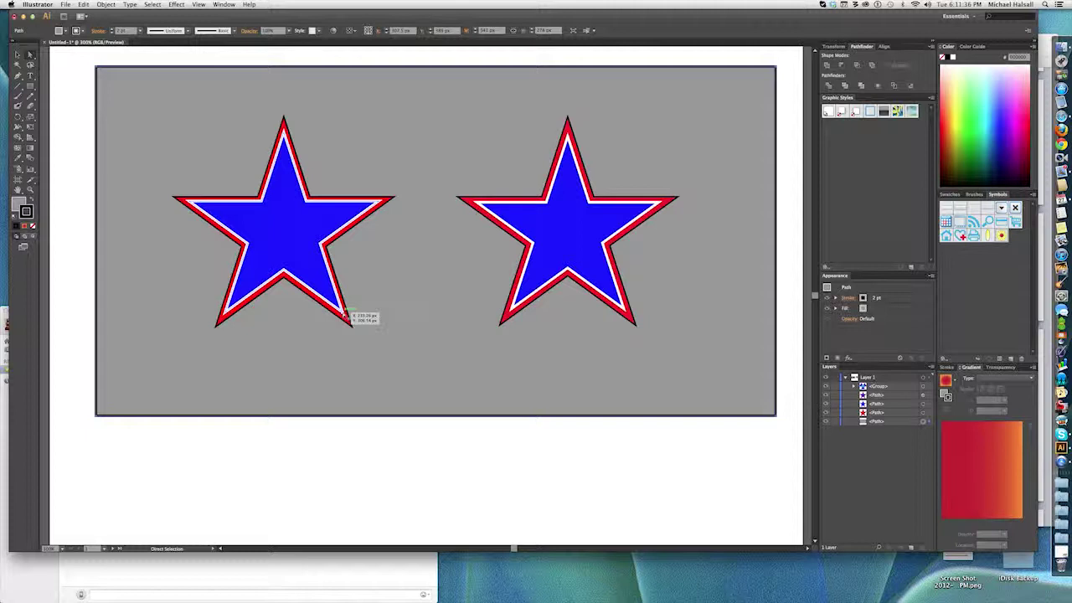
pyautogui.click(348, 318)
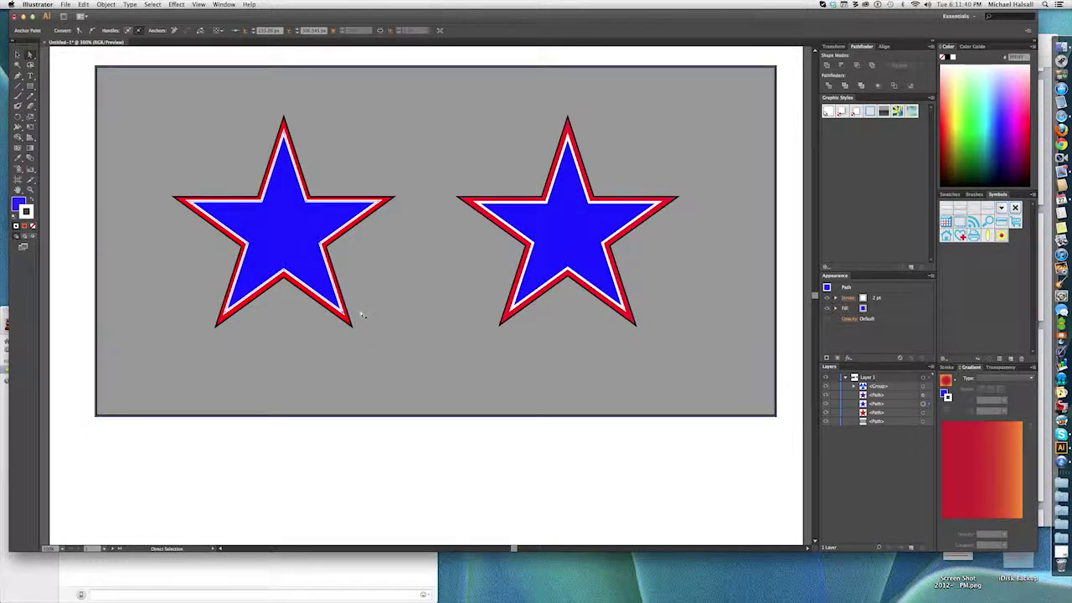
pyautogui.moveTo(348, 318); pyautogui.dragTo(348, 317)
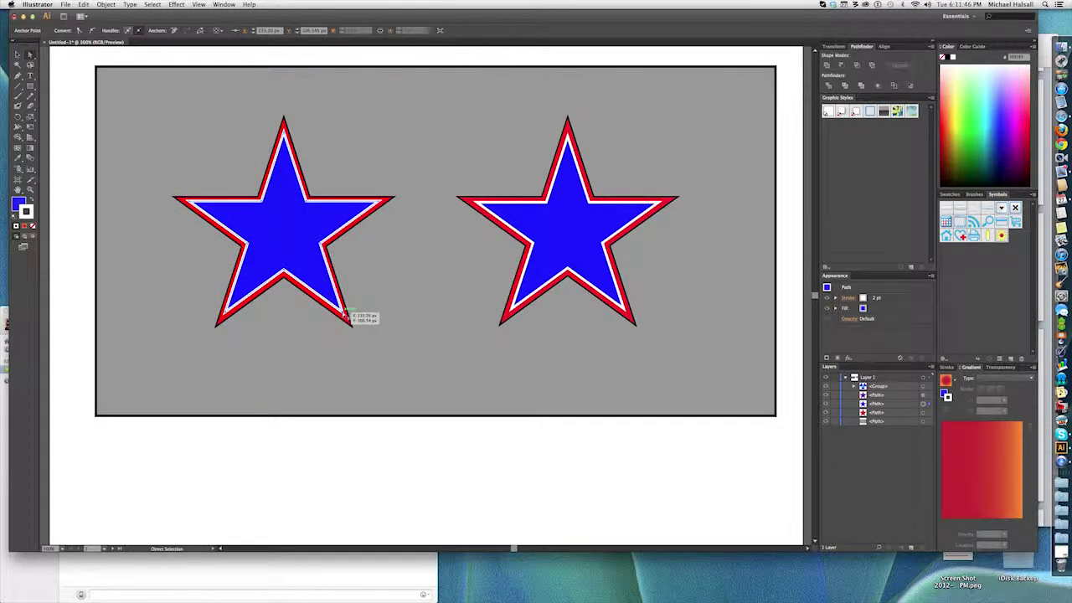
pyautogui.moveTo(348, 318); pyautogui.dragTo(348, 318)
pyautogui.click(390, 361)
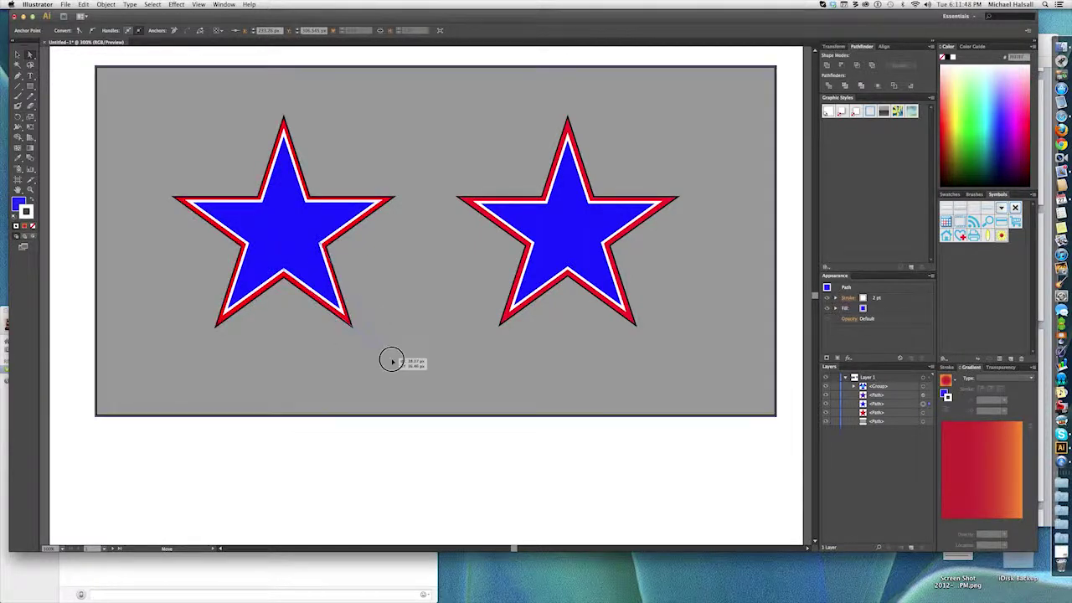
pyautogui.moveTo(398, 373)
pyautogui.mouseDown()
pyautogui.moveTo(383, 378)
pyautogui.moveTo(390, 386)
pyautogui.mouseUp()
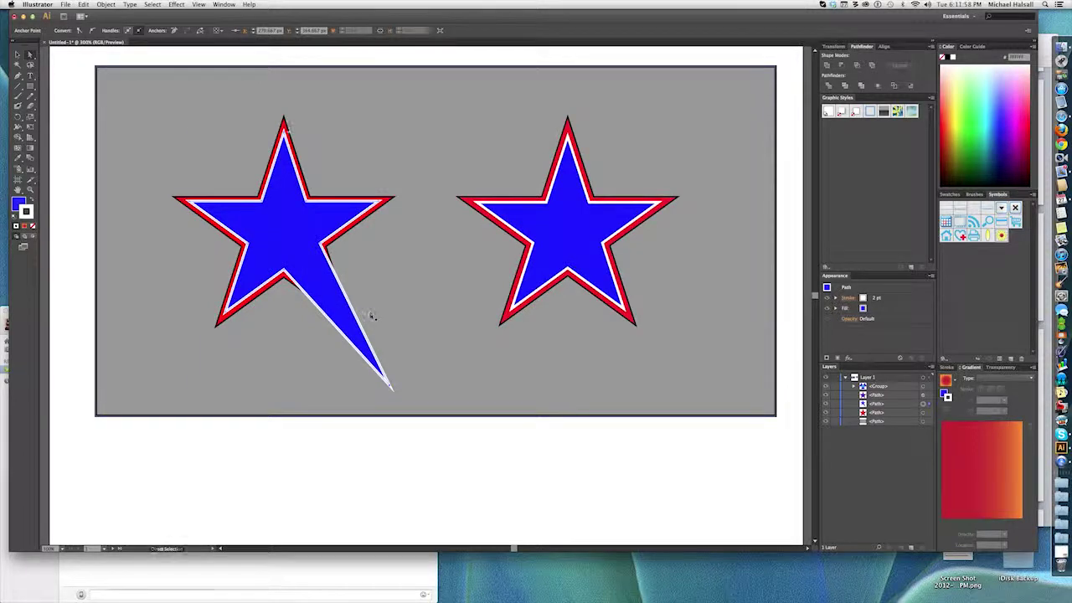
pyautogui.press('super+z')
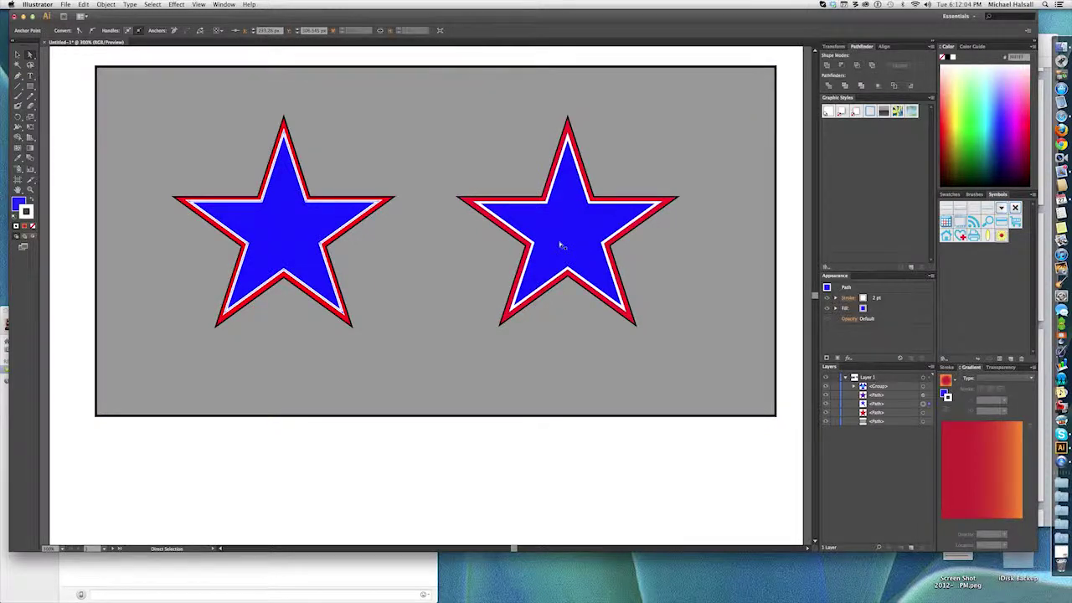
# Select the right star and toggle the visibility of its fill and three strokes to examine how its appearance is layered.
pyautogui.press('v')
pyautogui.click(595, 232)
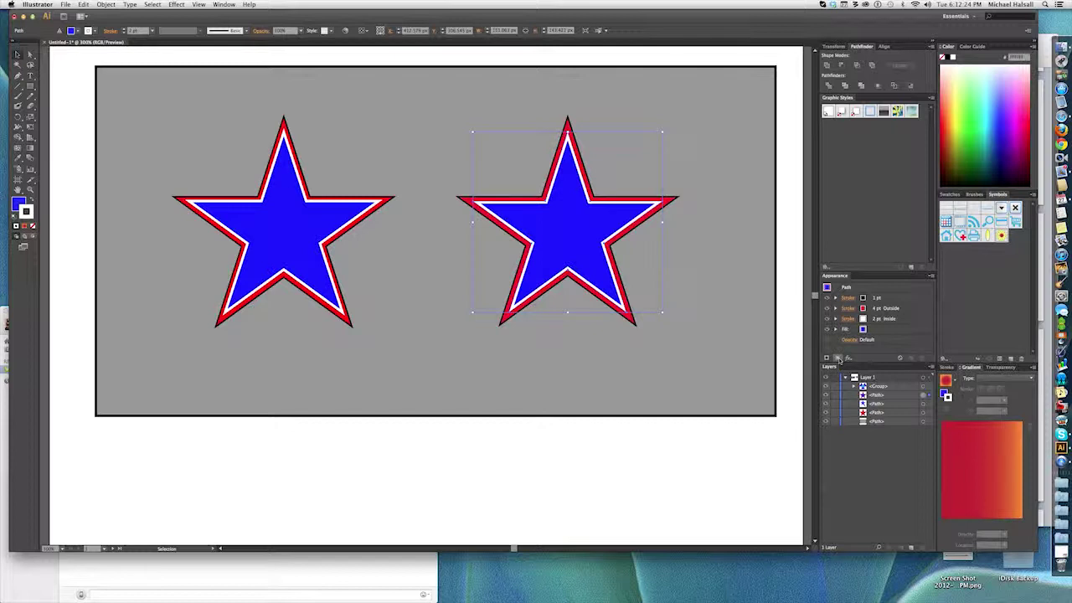
pyautogui.click(828, 319)
pyautogui.click(828, 319)
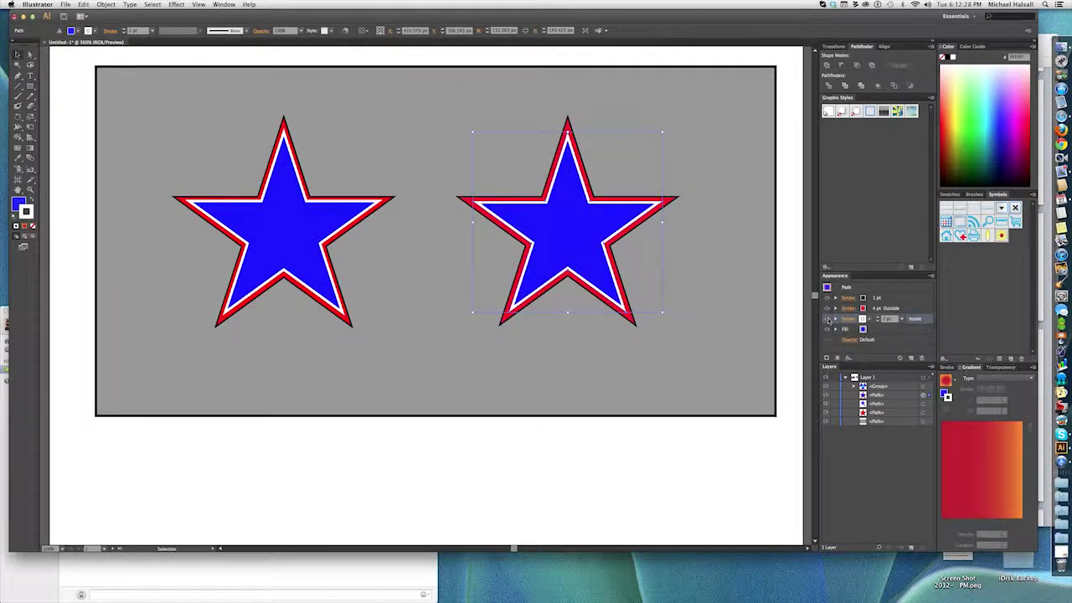
pyautogui.click(826, 330)
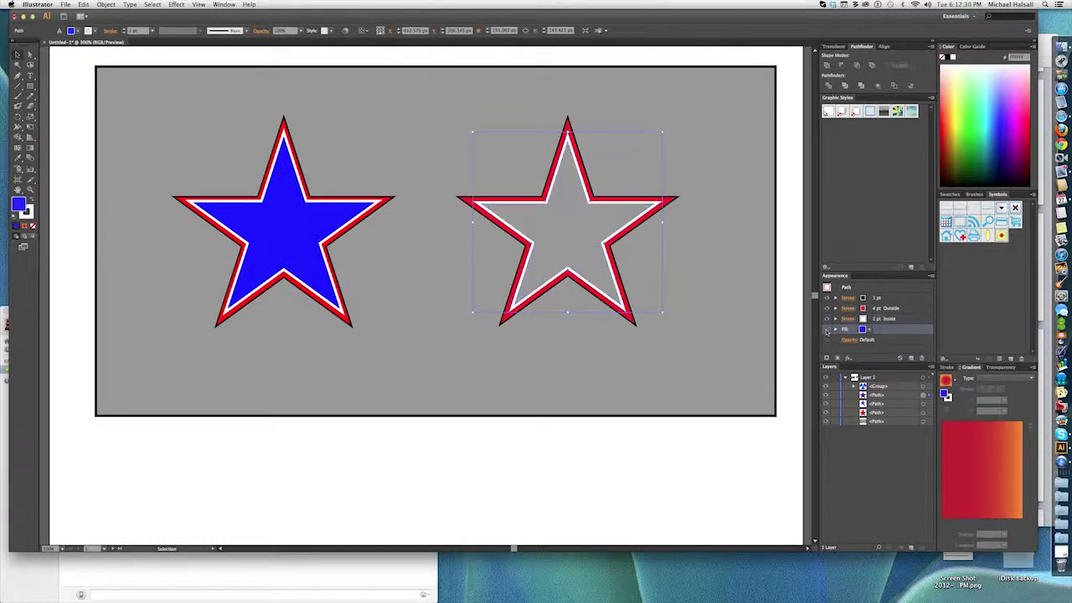
pyautogui.click(827, 330)
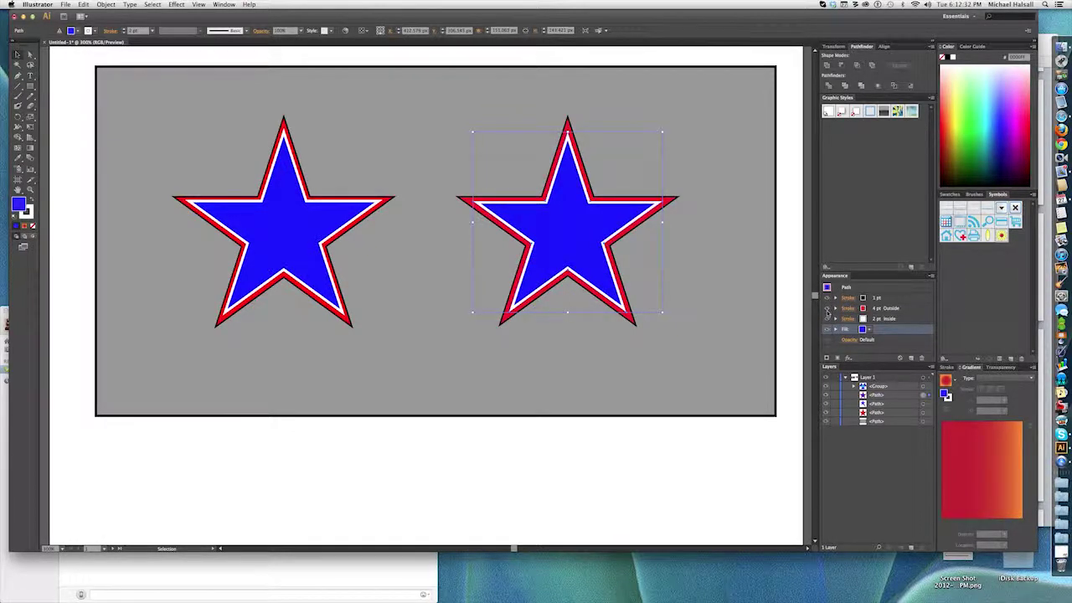
pyautogui.click(828, 308)
pyautogui.click(828, 309)
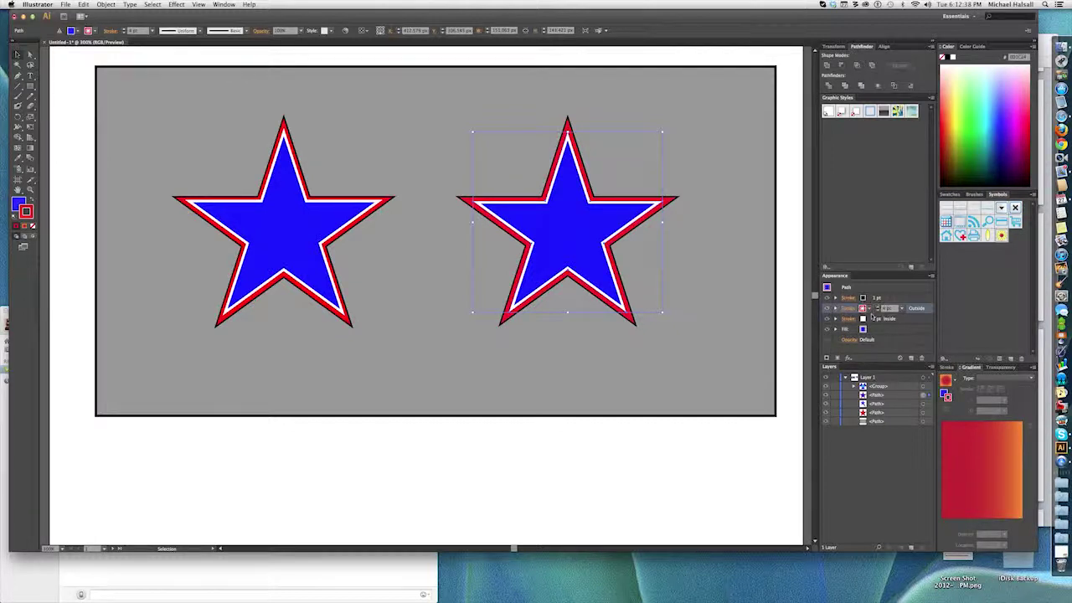
pyautogui.click(828, 299)
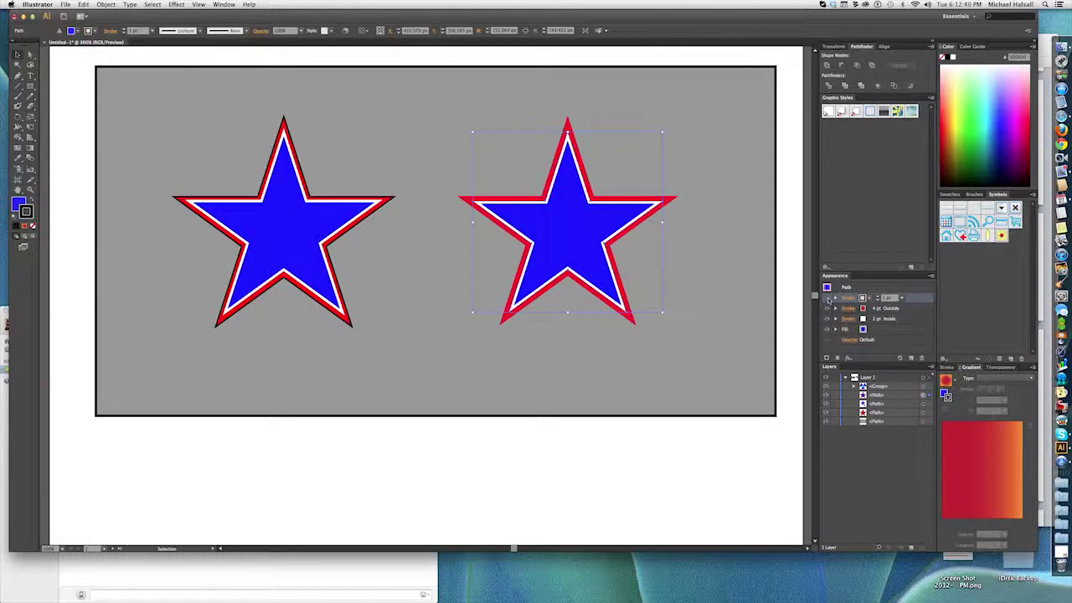
pyautogui.click(828, 299)
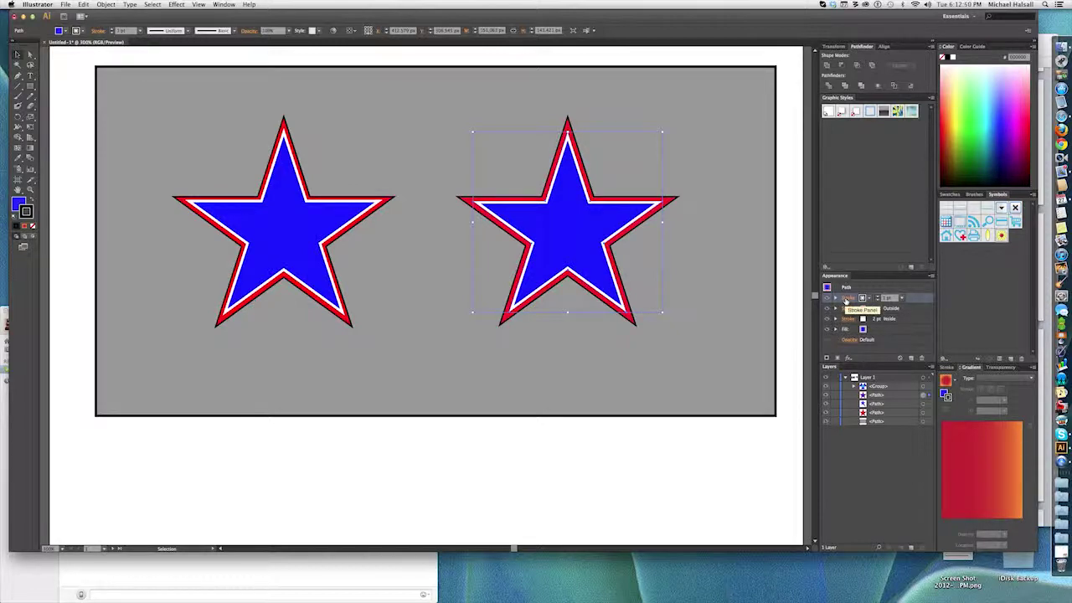
# Try stretching the right star's lower-right point outward and adjusting the corner style of its 1 pt black stroke.
pyautogui.click(31, 57)
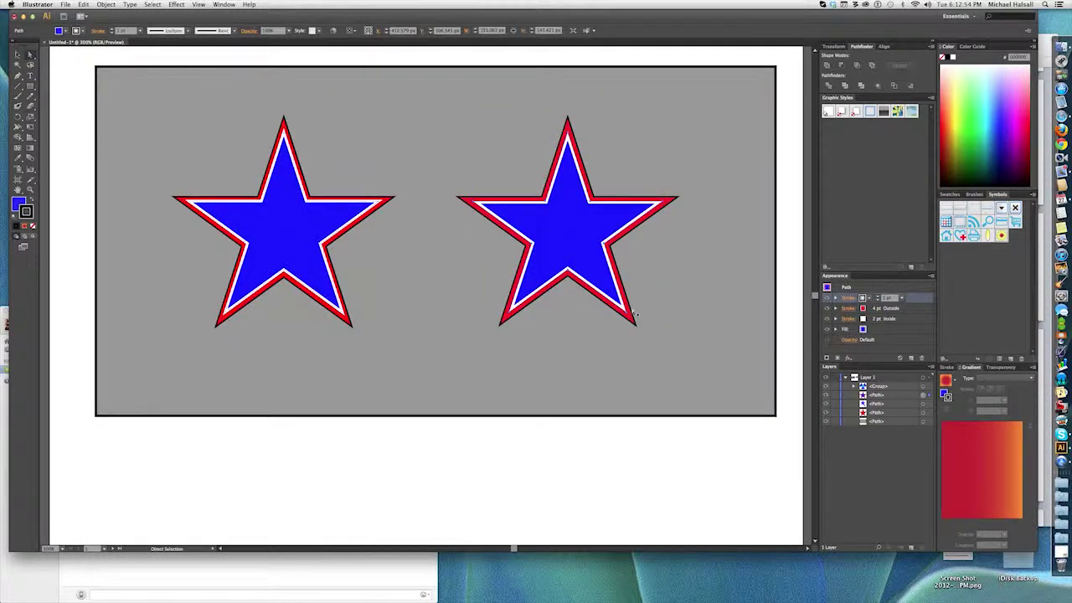
pyautogui.moveTo(636, 316); pyautogui.dragTo(695, 400)
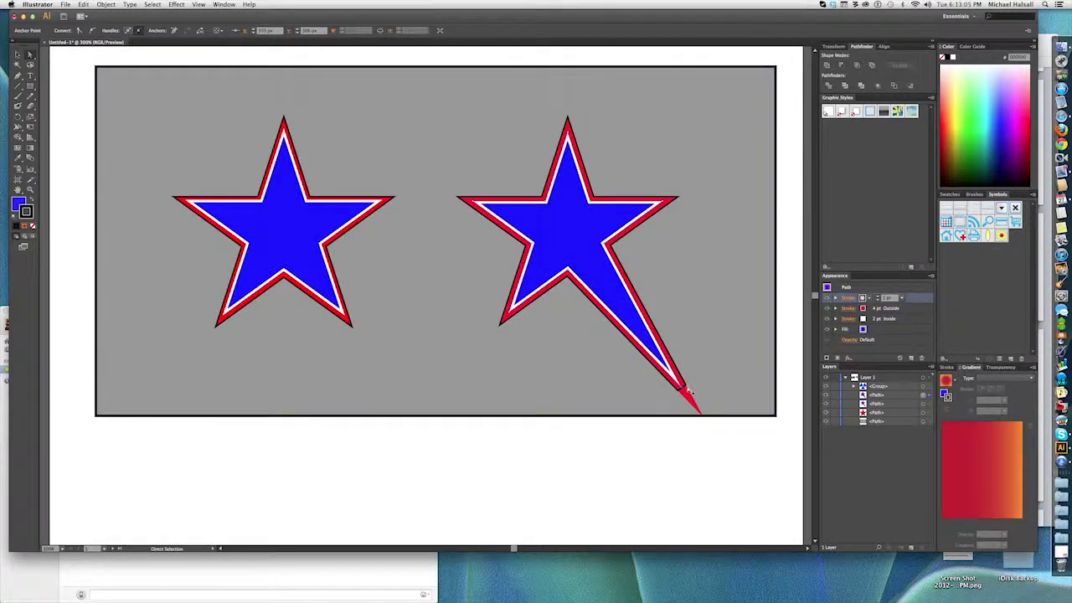
pyautogui.click(849, 299)
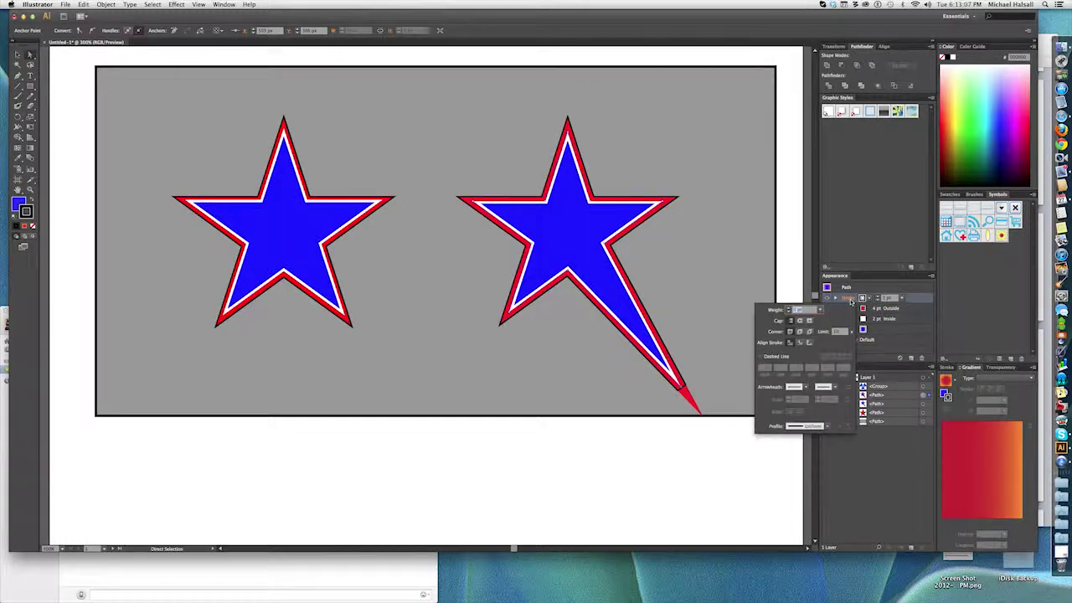
pyautogui.click(800, 334)
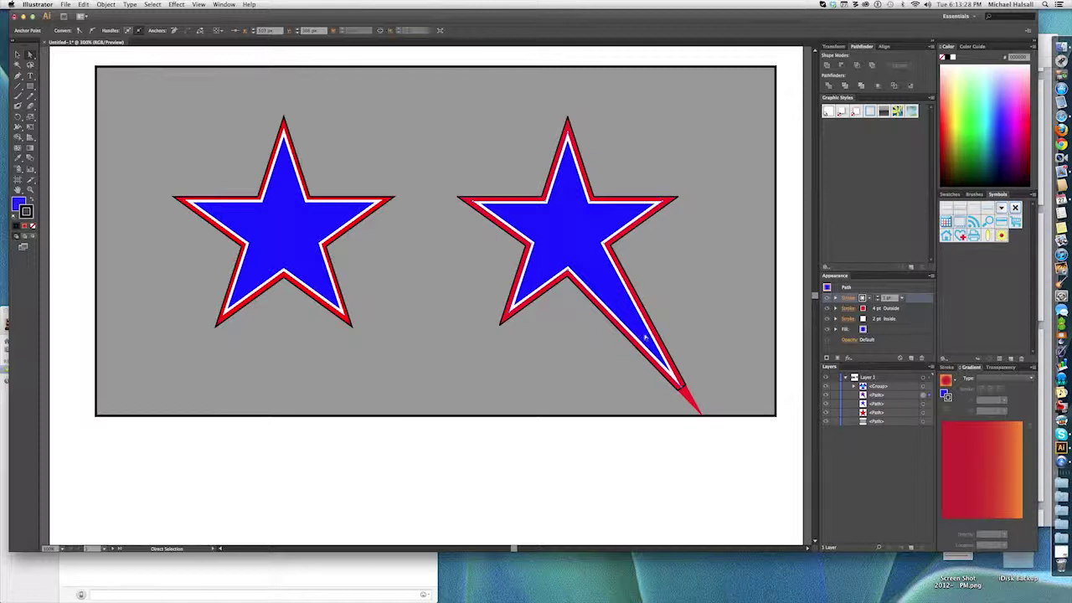
# Undo the stretch of the right star's lower-right point and return to the Selection tool with the whole star selected.
pyautogui.press('v')
pyautogui.press('a')
pyautogui.press('v')
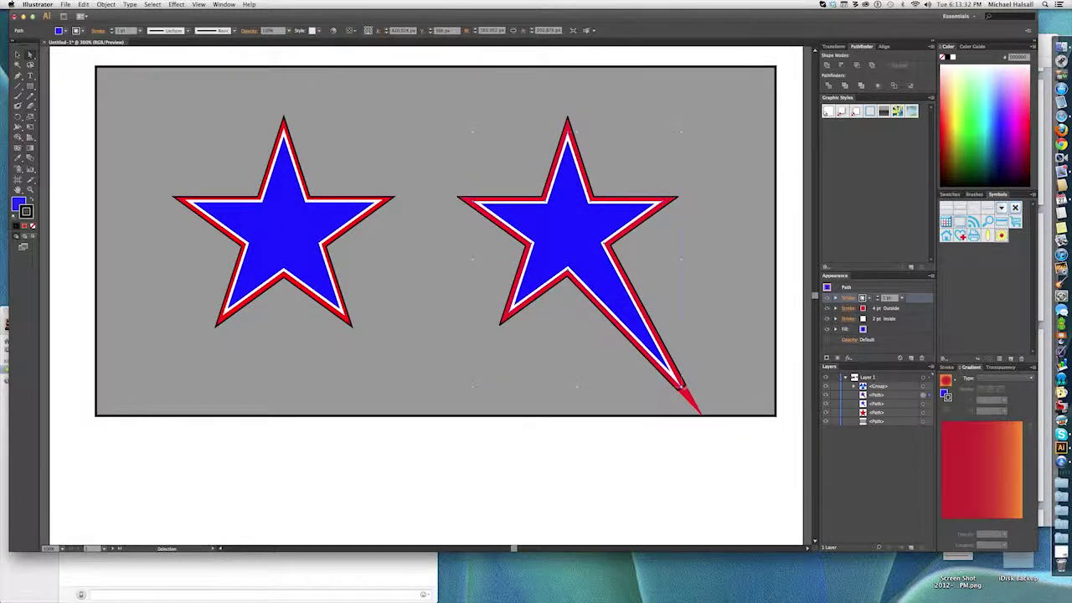
pyautogui.press('a')
pyautogui.hotkey('ctrl', 'z')
pyautogui.press('v')
pyautogui.click(827, 298)
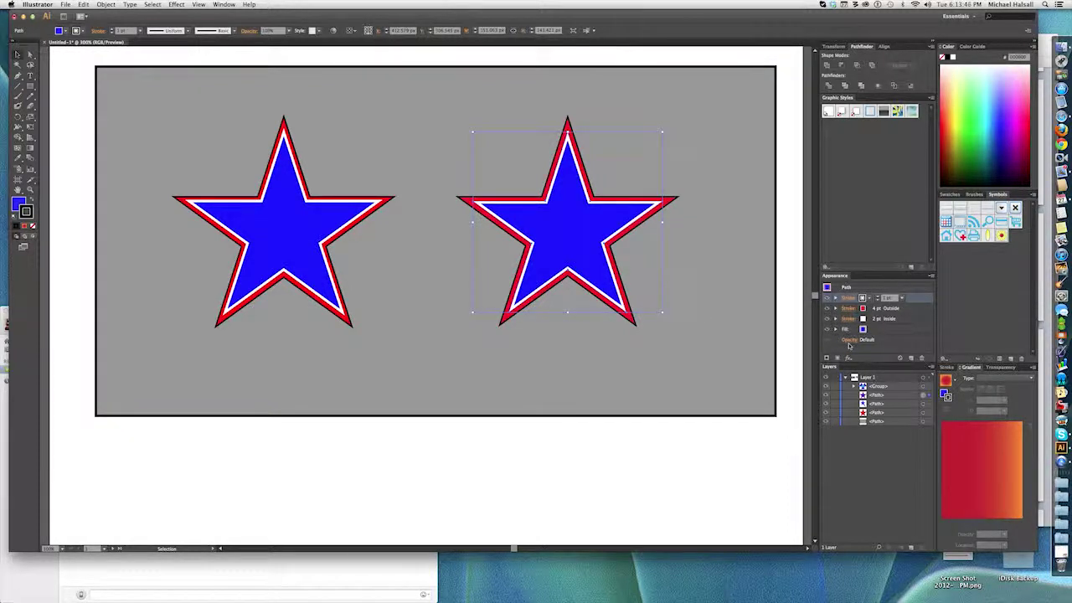
# Preview a Multiply drop shadow on the right star's 2 pt inside white stroke, and cancel the effect.
pyautogui.click(846, 320)
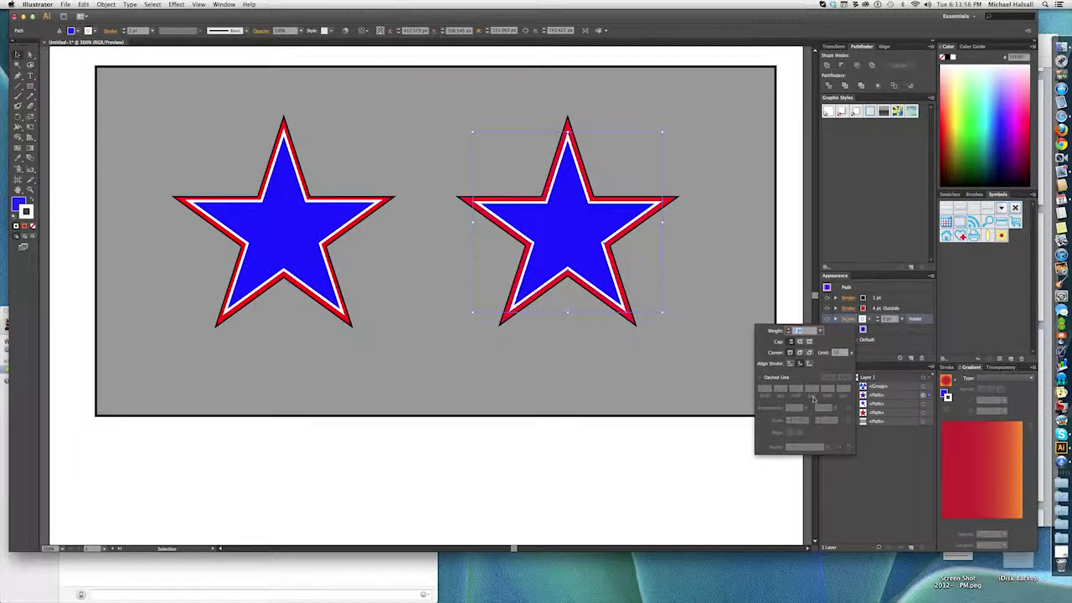
pyautogui.press('Return')
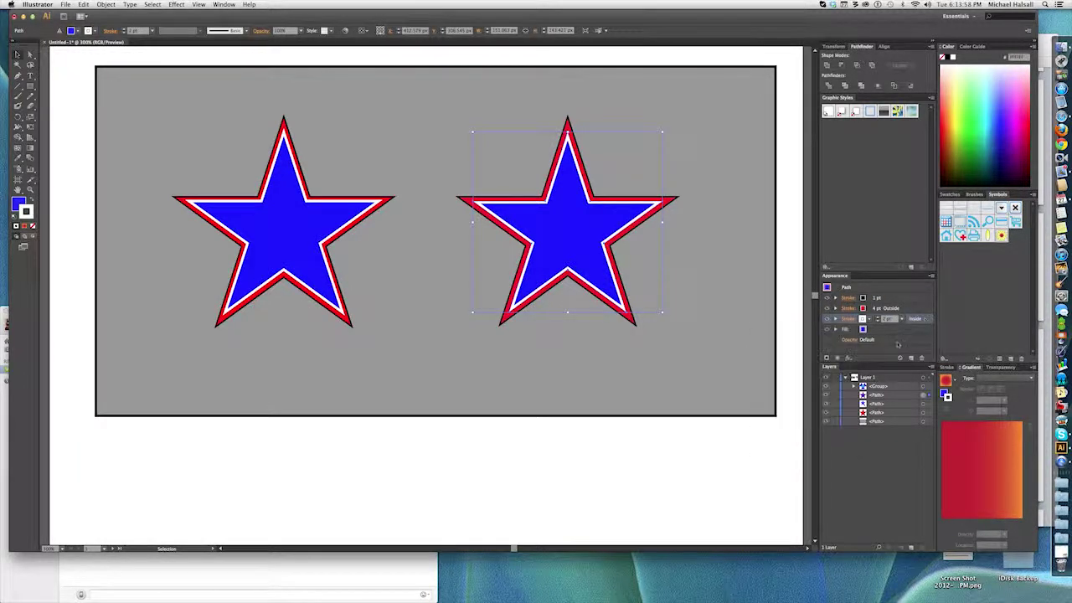
pyautogui.click(848, 358)
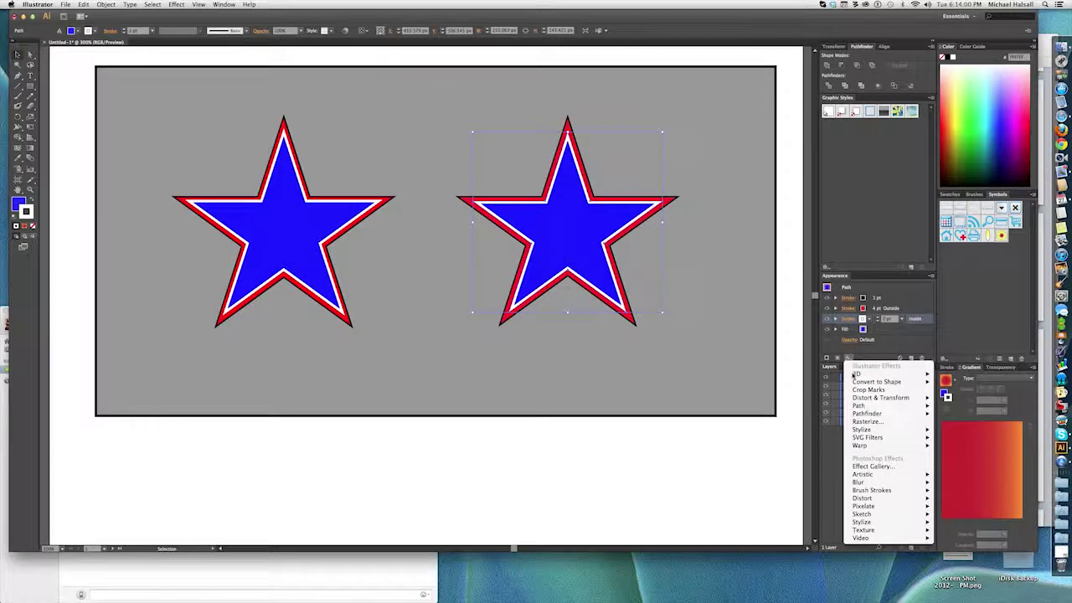
pyautogui.moveTo(872, 430)
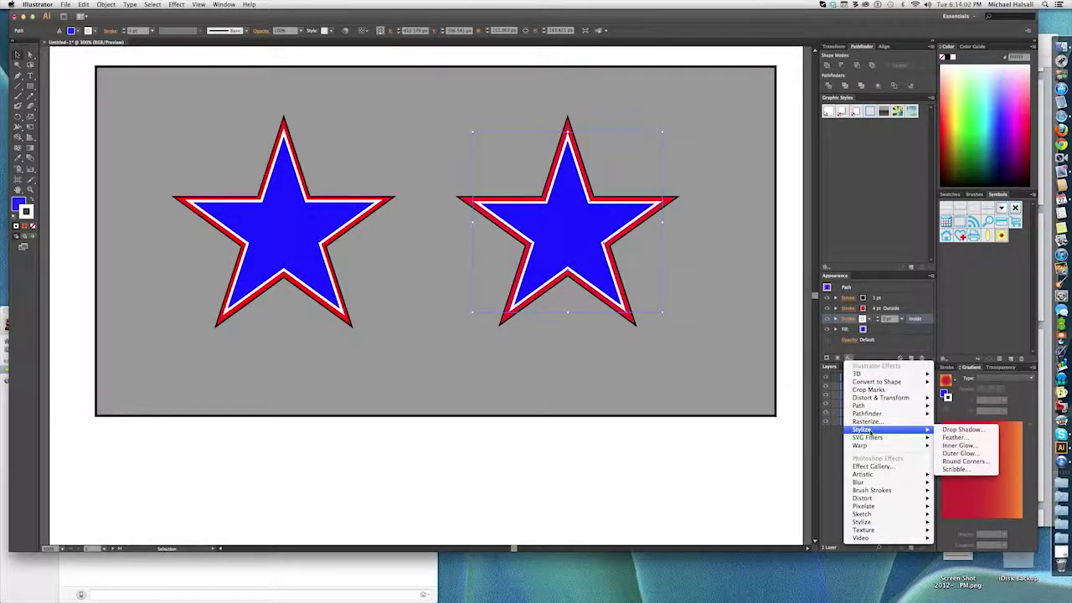
pyautogui.click(963, 428)
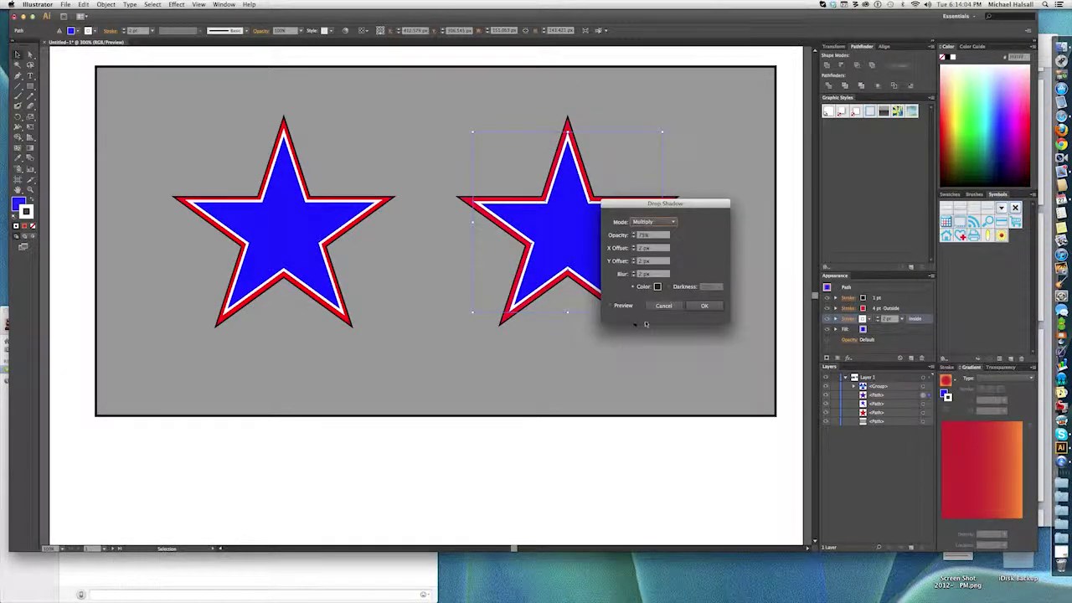
pyautogui.click(610, 306)
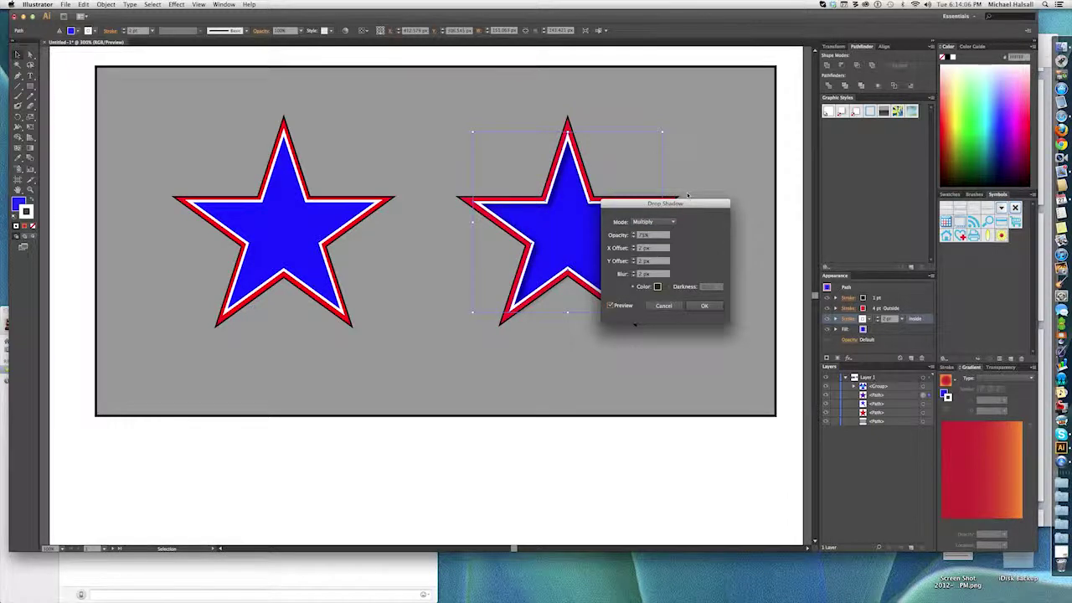
pyautogui.moveTo(691, 204); pyautogui.dragTo(781, 189)
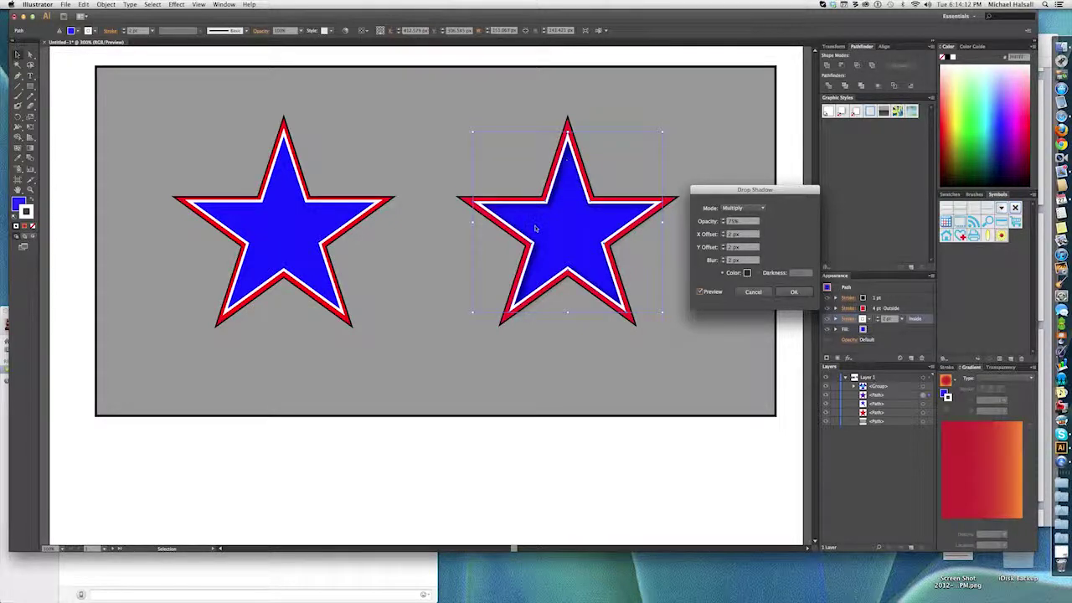
pyautogui.click(727, 222)
pyautogui.click(723, 219)
pyautogui.click(767, 292)
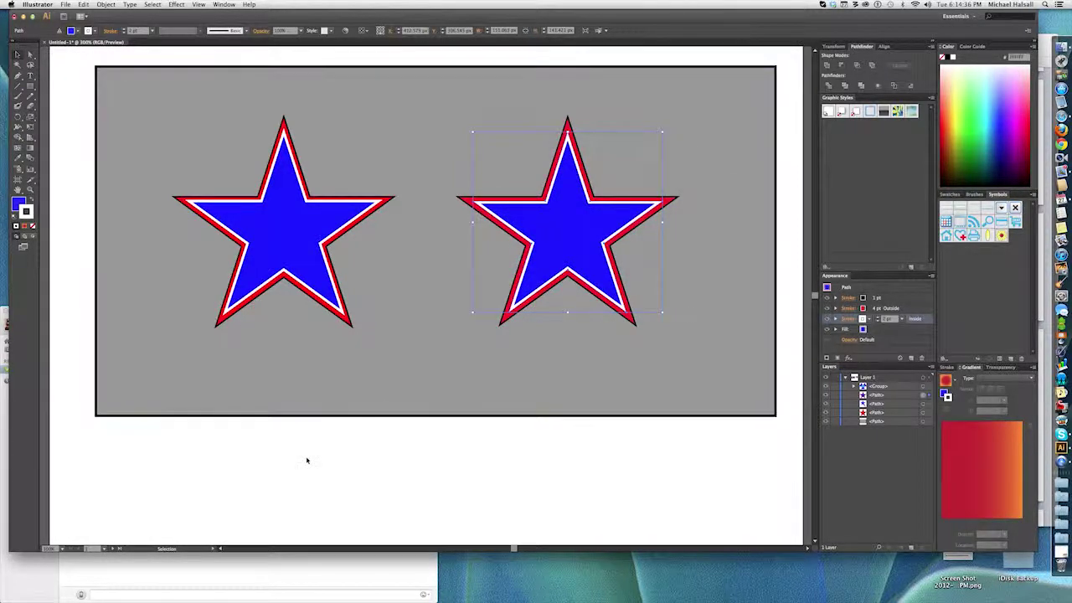
# Add a 4 pt black stroke to the group of three blue triangles and a circle on the next artboard.
pyautogui.click(119, 548)
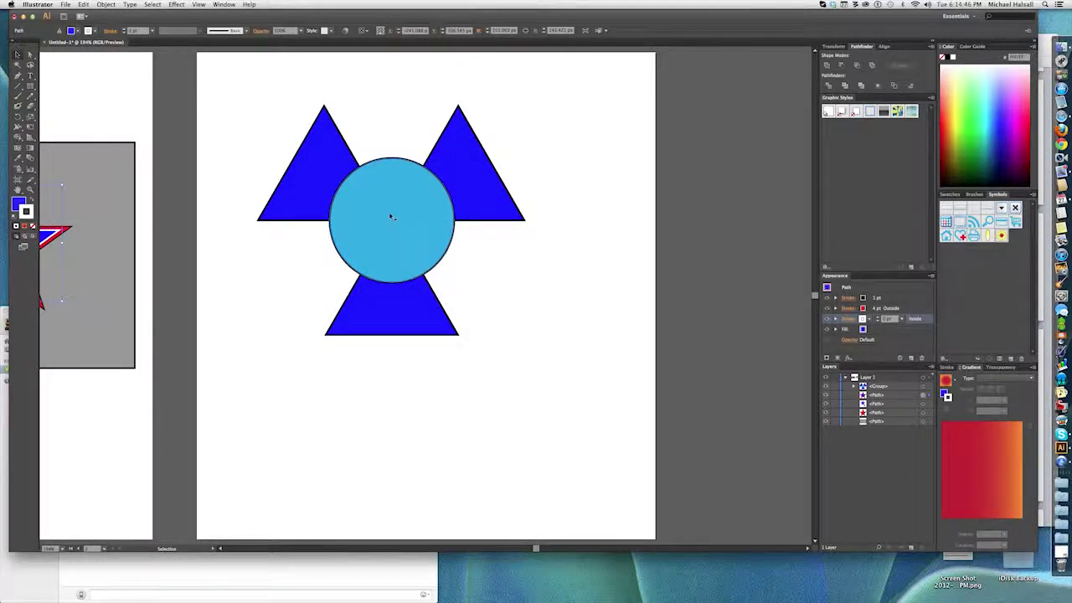
pyautogui.hotkey('shift', 'e')
pyautogui.moveTo(448, 126); pyautogui.dragTo(528, 394)
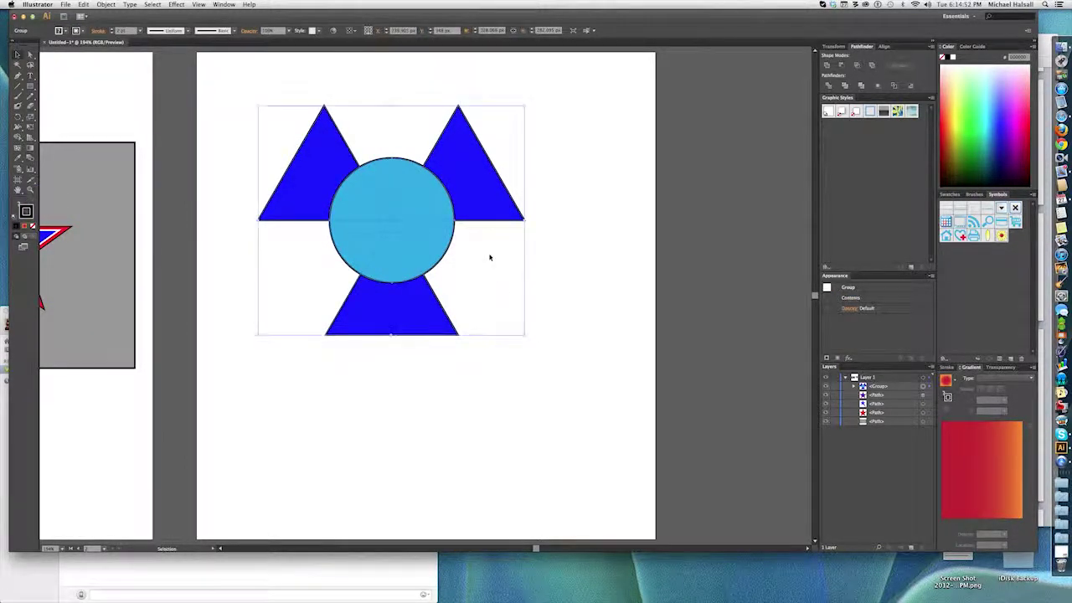
pyautogui.click(588, 241)
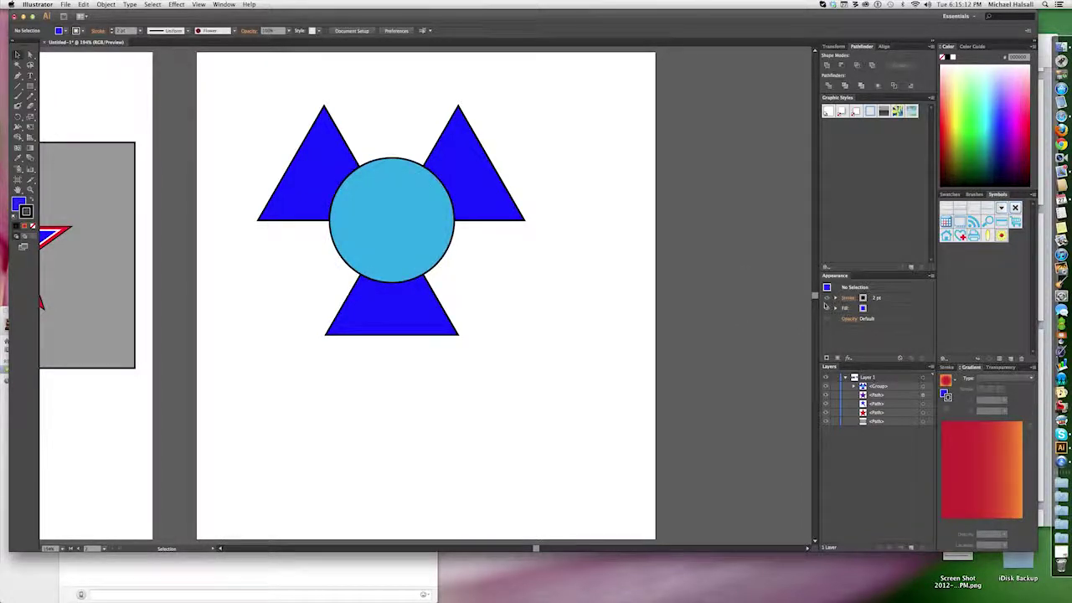
pyautogui.click(342, 180)
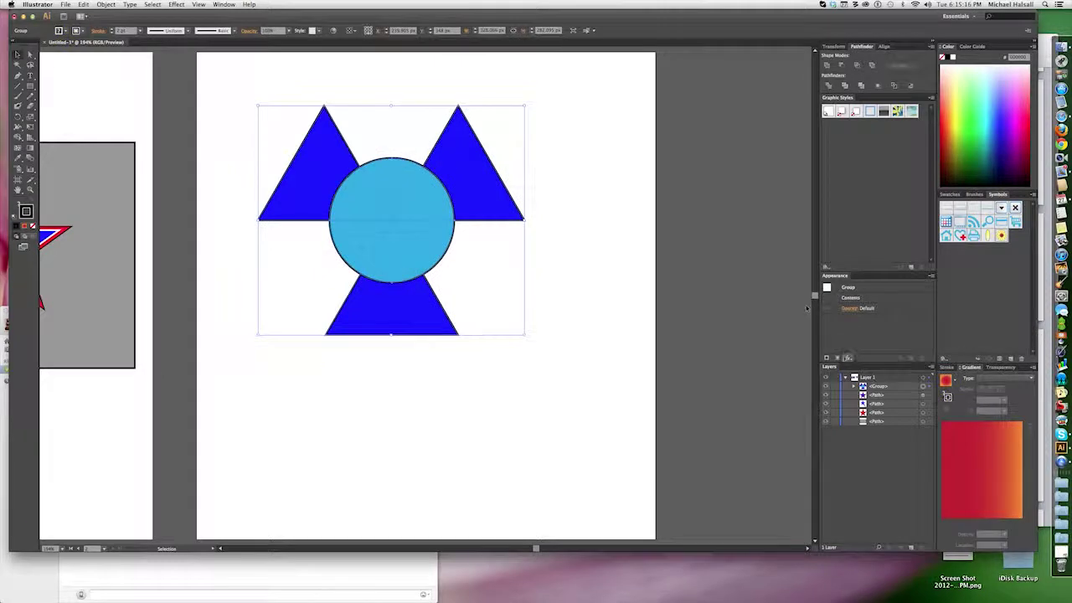
pyautogui.click(827, 358)
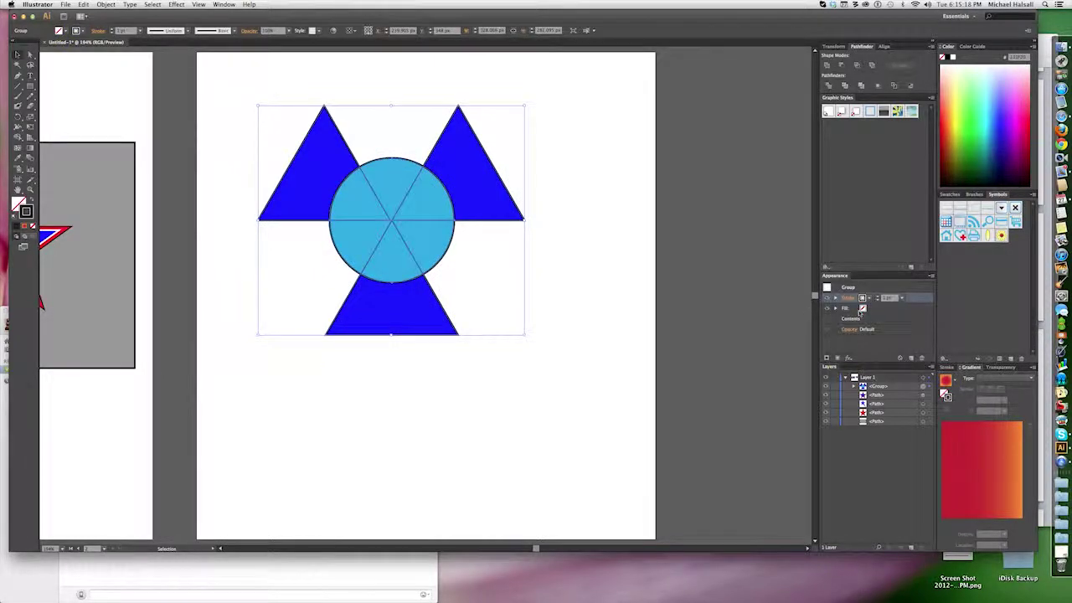
pyautogui.click(879, 297)
pyautogui.click(879, 297)
pyautogui.click(878, 297)
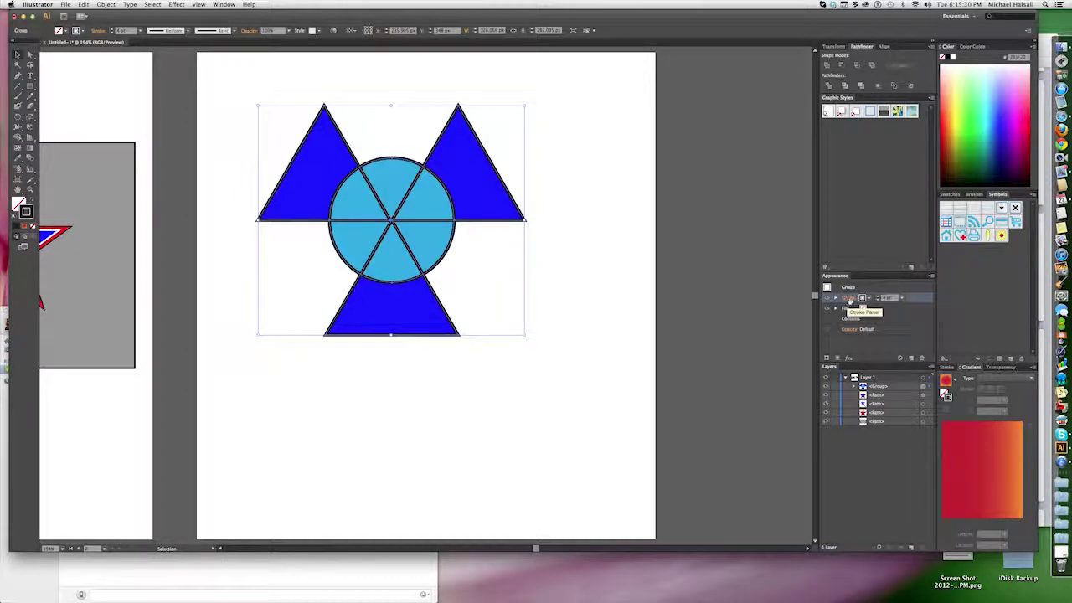
# Apply an Offset Path effect of 10 px with miter joins to the group's stroke, with the preview on.
pyautogui.click(849, 358)
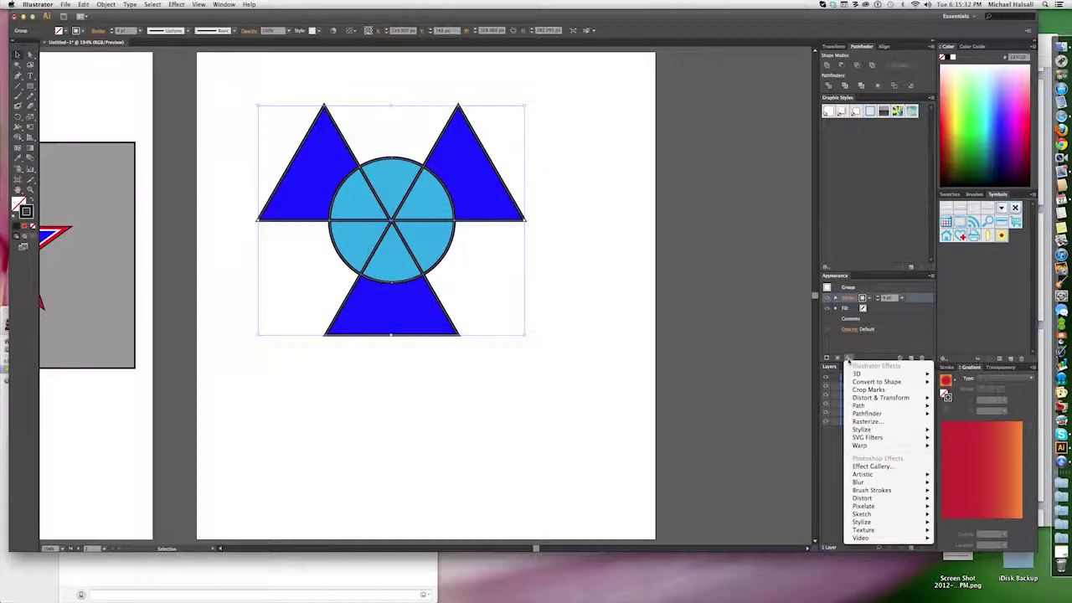
pyautogui.moveTo(872, 407)
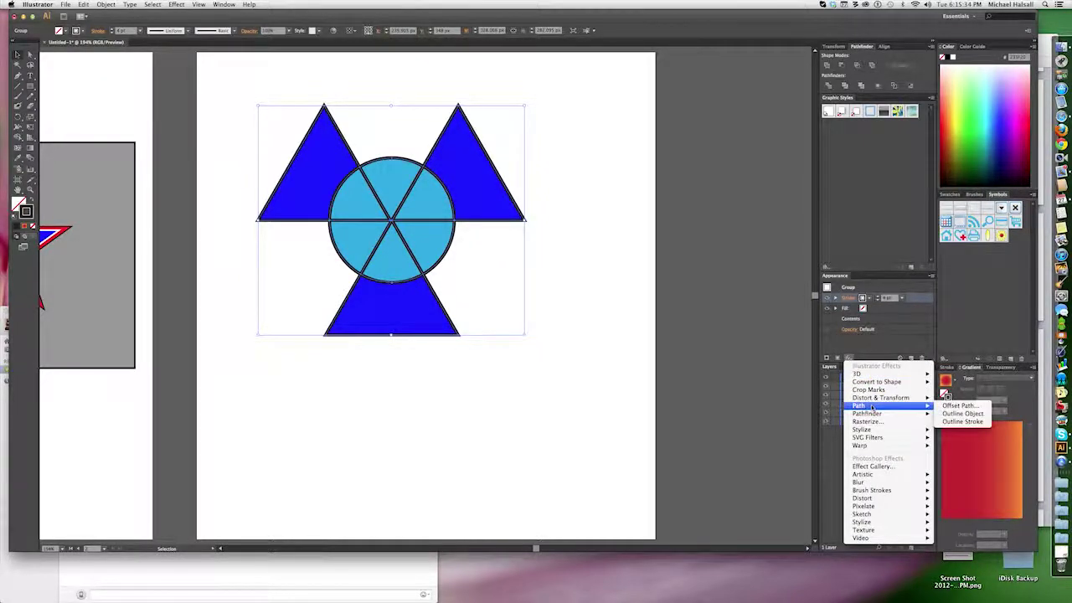
pyautogui.click(954, 408)
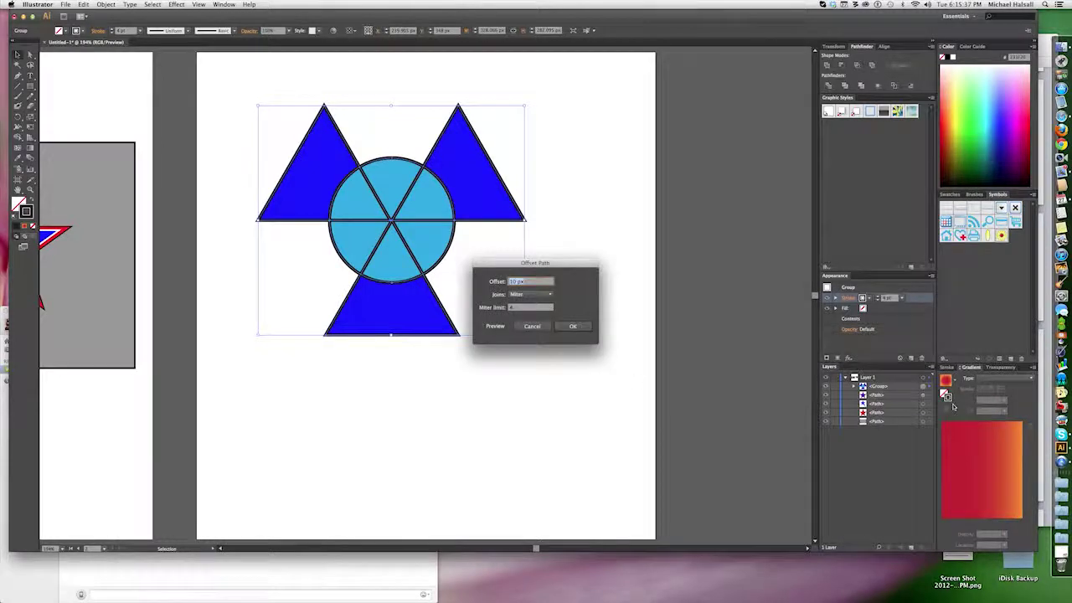
pyautogui.click(482, 327)
pyautogui.moveTo(546, 268); pyautogui.dragTo(633, 233)
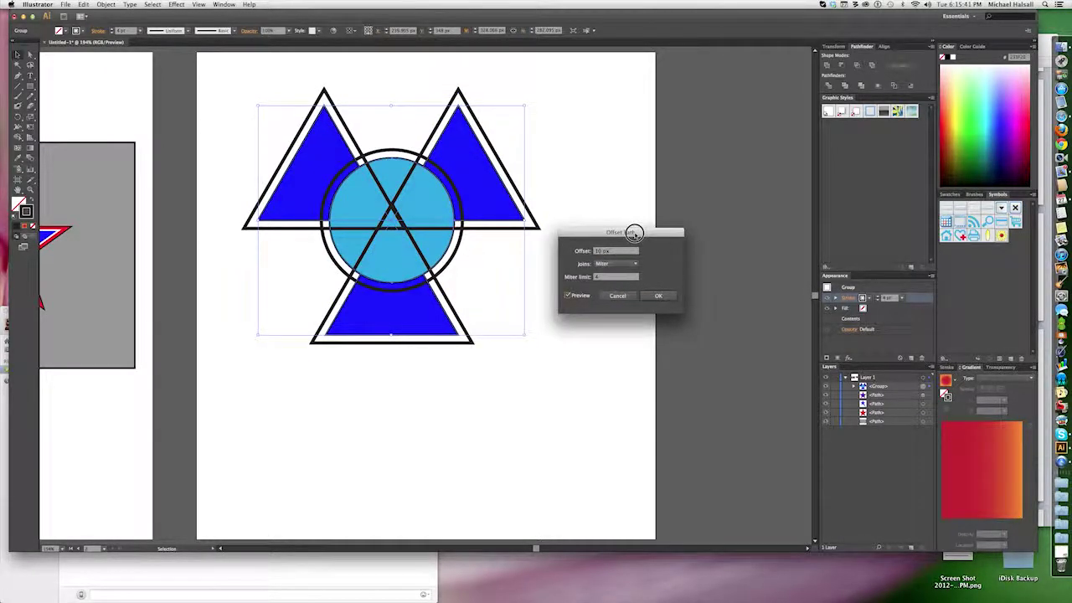
pyautogui.click(656, 297)
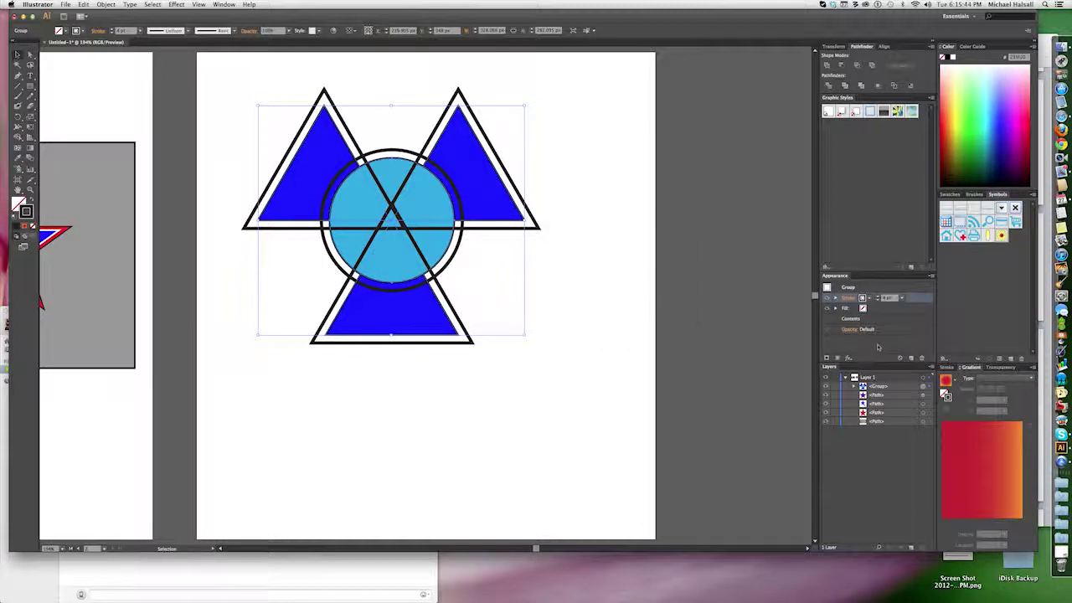
# Apply the Pathfinder Add effect to the group's offset stroke so it forms a single combined outline.
pyautogui.click(848, 359)
pyautogui.moveTo(864, 416)
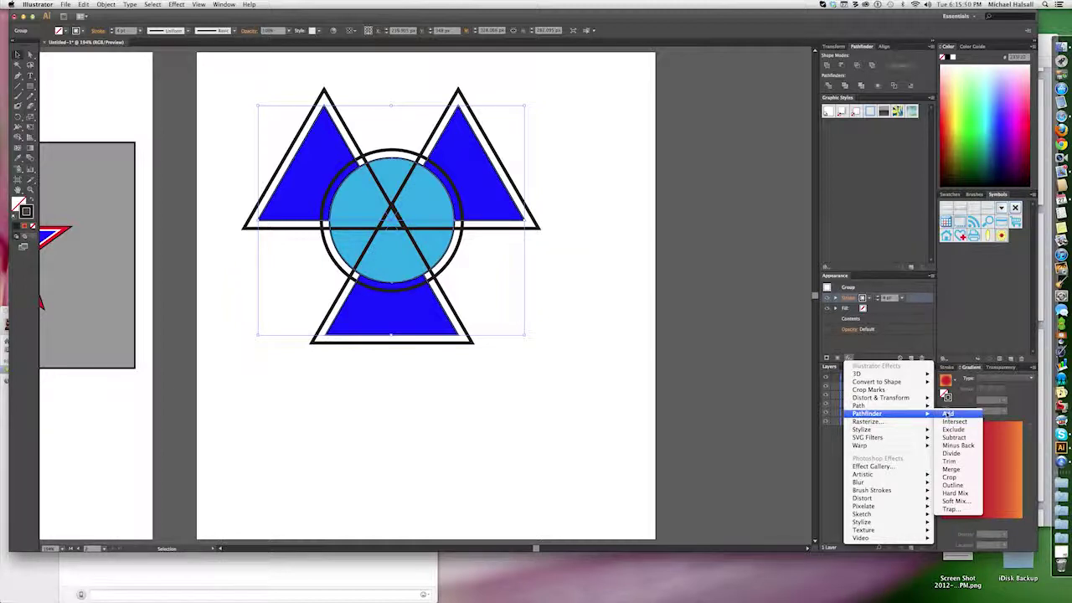
pyautogui.click(948, 414)
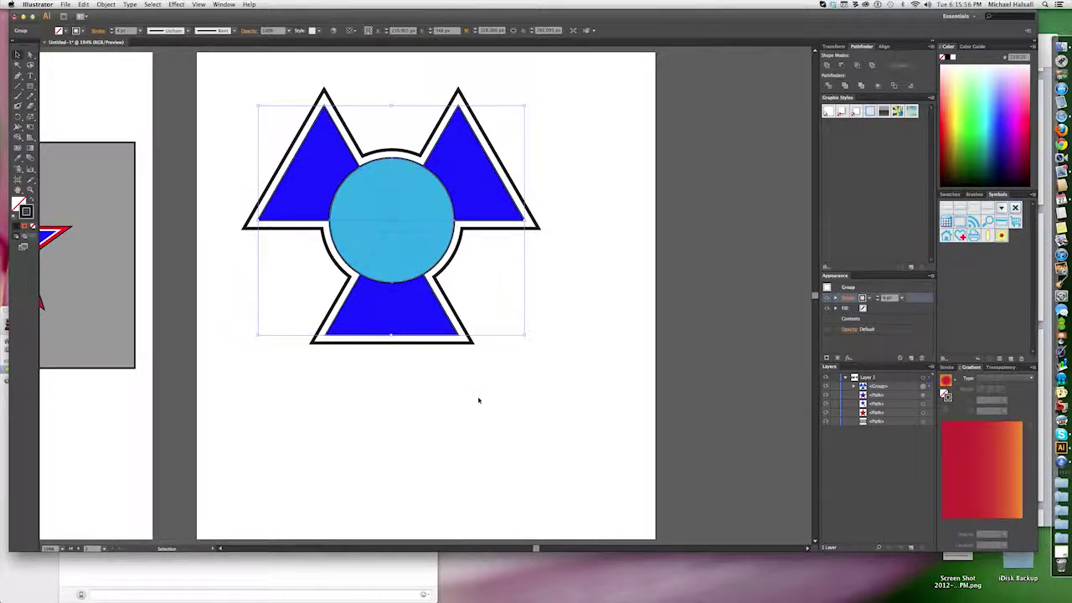
pyautogui.click(392, 245)
pyautogui.doubleClick(393, 247)
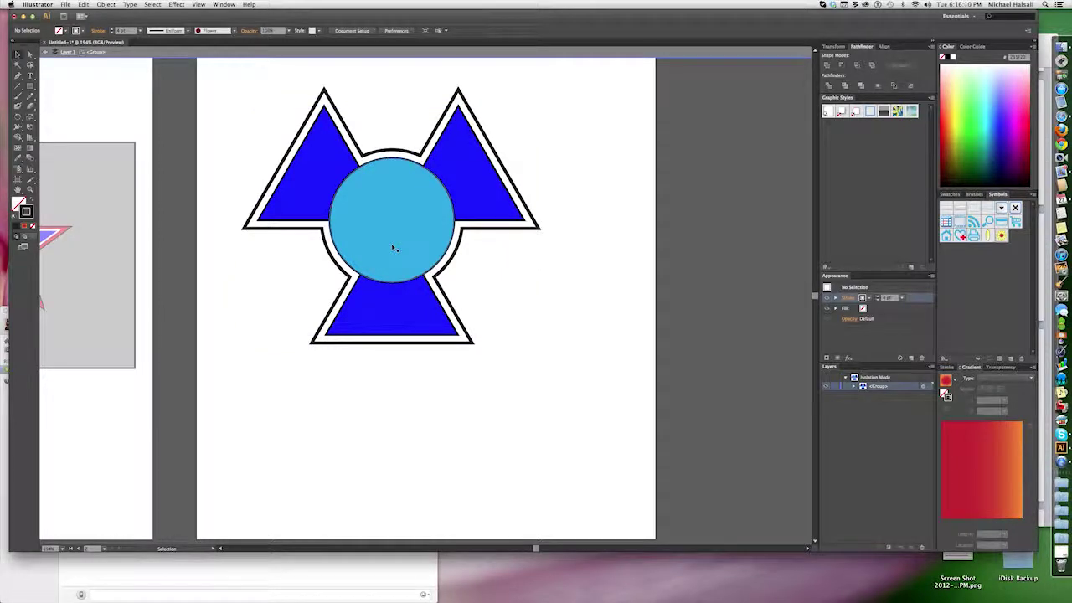
pyautogui.doubleClick(394, 247)
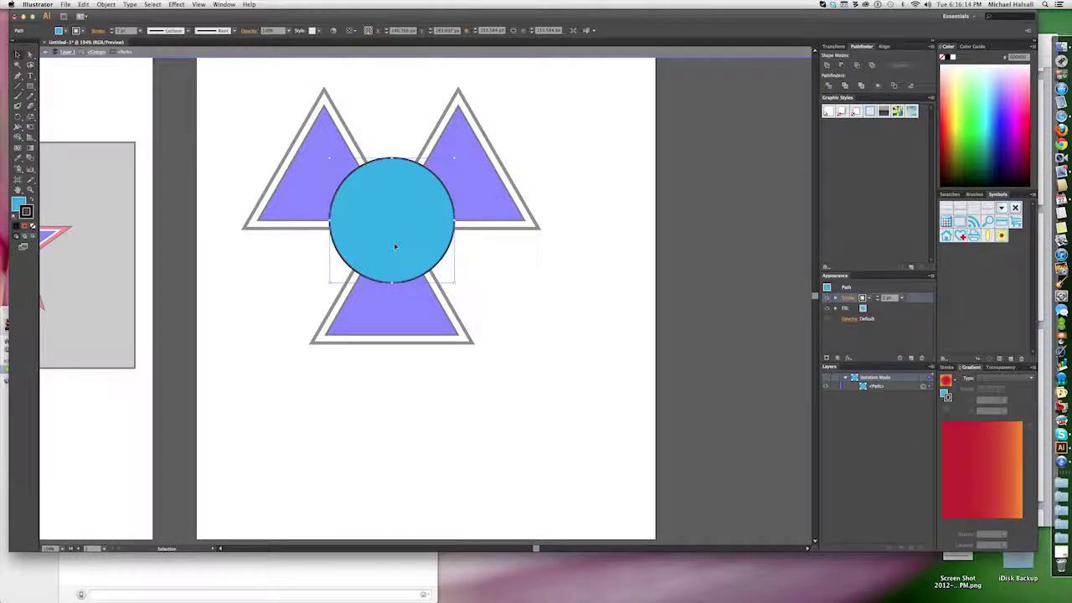
pyautogui.press('Escape')
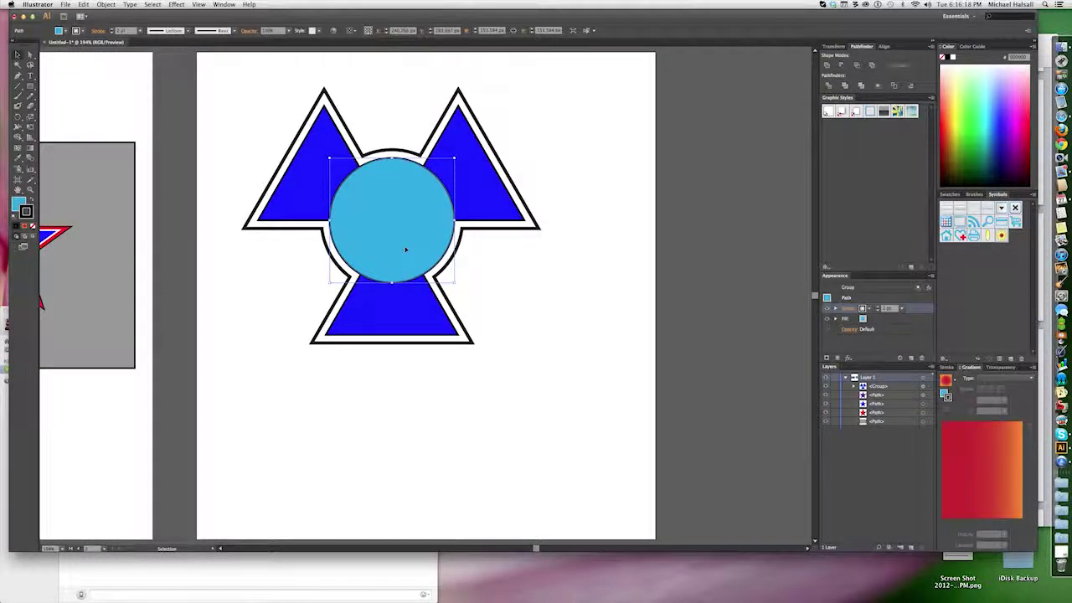
# Isolate the group, move the circle up between the two upper triangles, and shift the lower triangle to the right.
pyautogui.doubleClick(405, 249)
pyautogui.moveTo(405, 249); pyautogui.dragTo(467, 287)
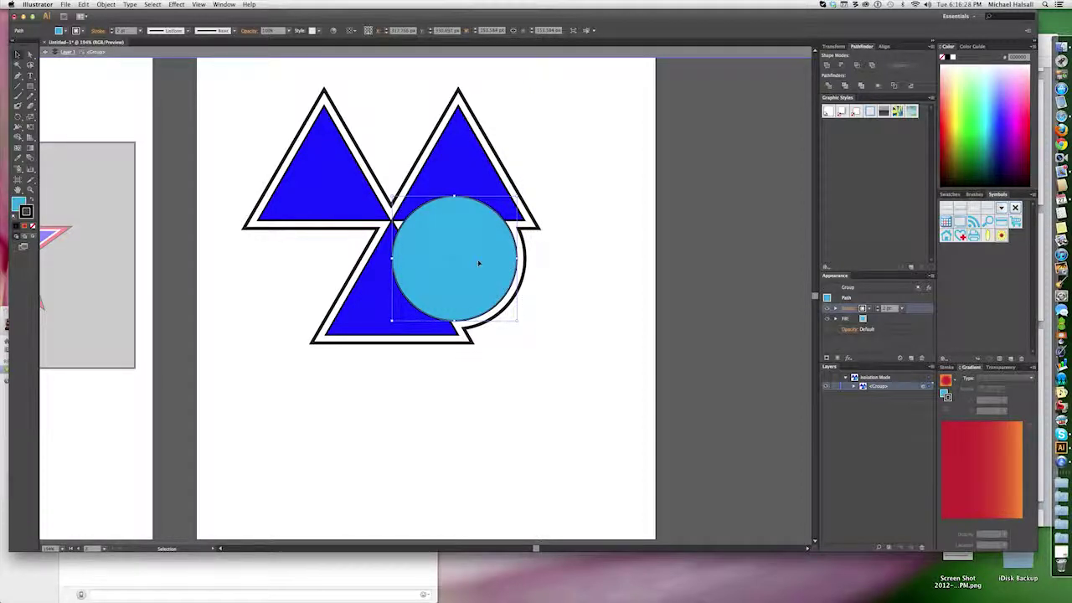
pyautogui.moveTo(444, 229); pyautogui.dragTo(384, 159)
pyautogui.moveTo(382, 319); pyautogui.dragTo(433, 307)
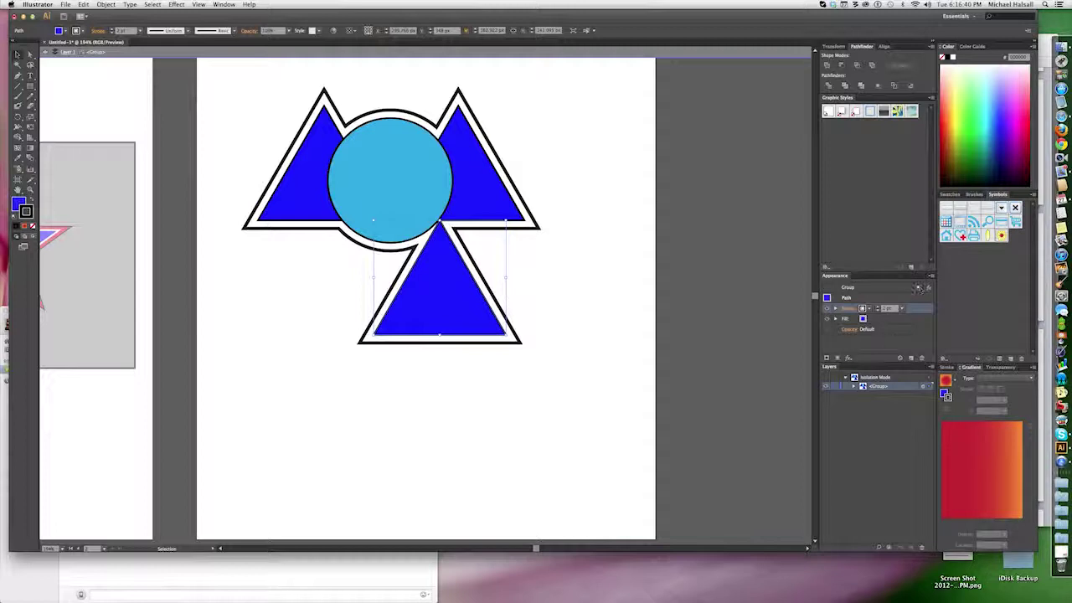
pyautogui.click(848, 357)
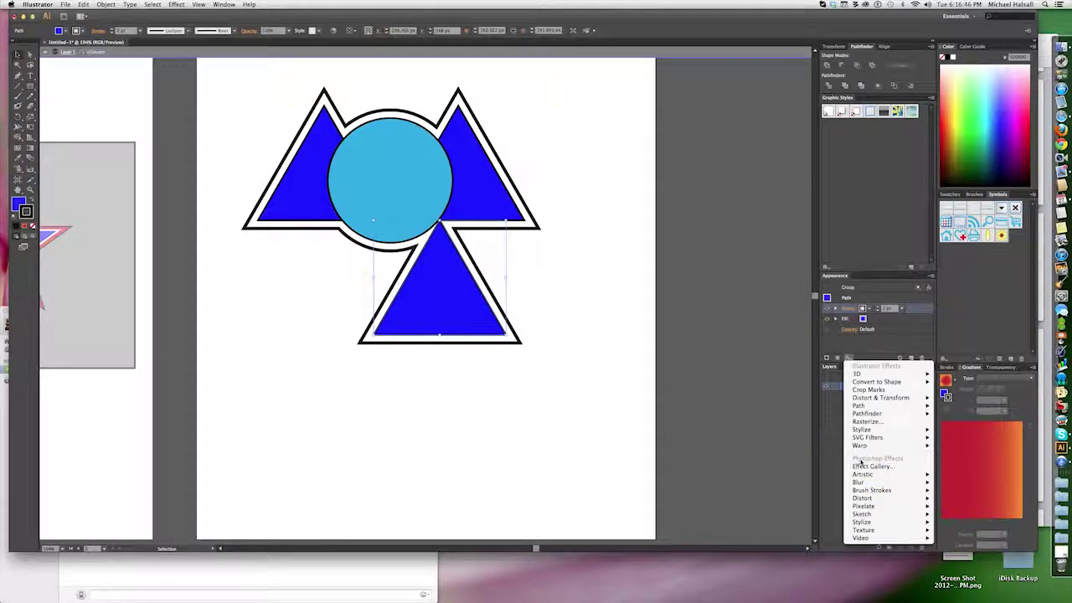
pyautogui.moveTo(863, 446)
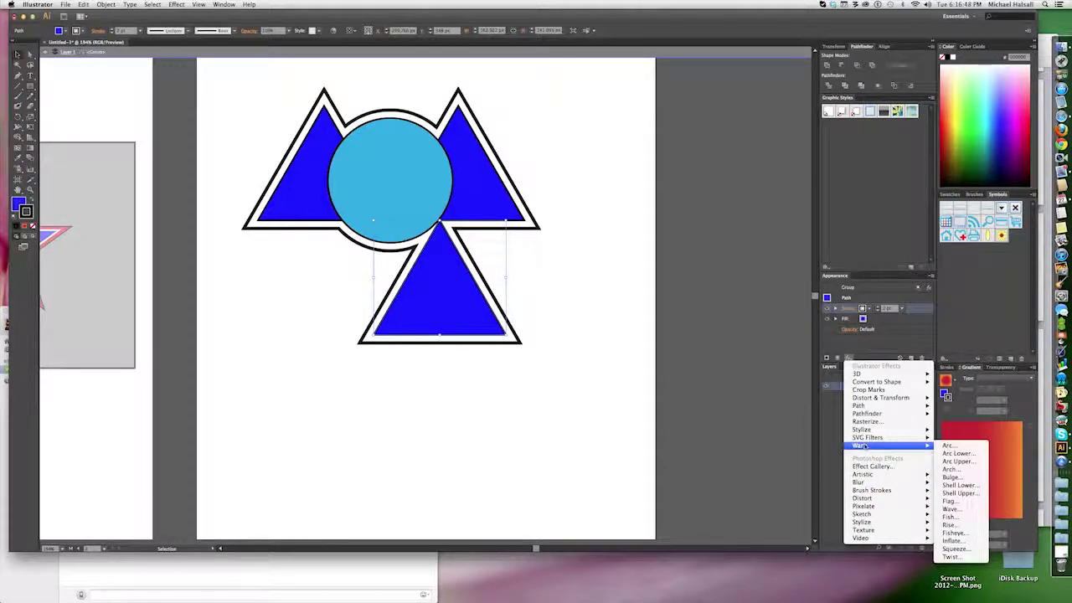
pyautogui.moveTo(876, 516)
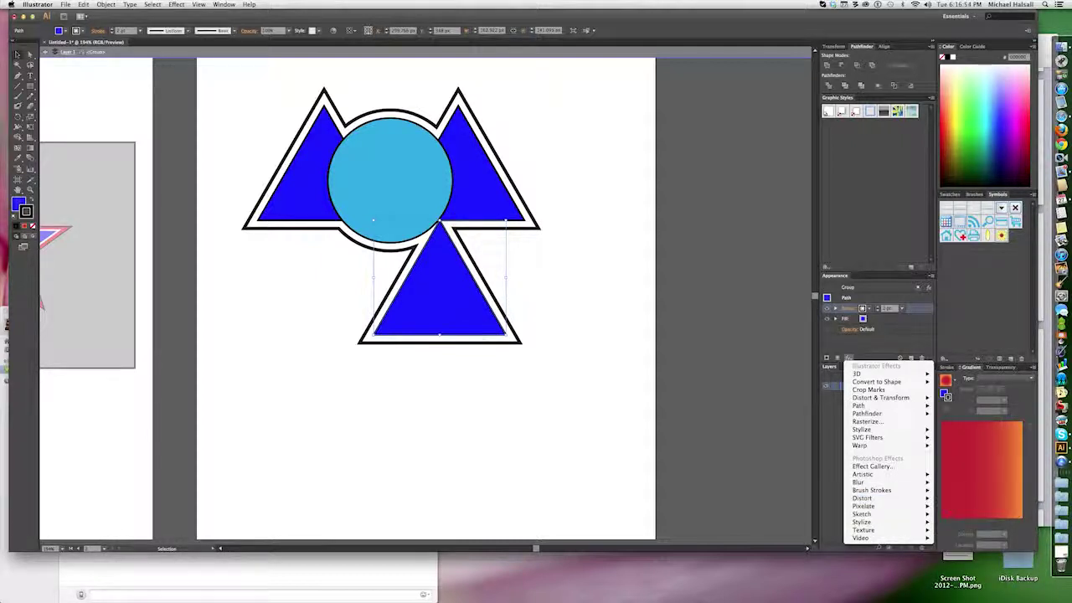
# Exit isolation mode and apply a Glowing Edges effect with edge width 2, brightness 6 and smoothness 5 to the group's 4 pt stroke.
pyautogui.click(46, 52)
pyautogui.click(46, 52)
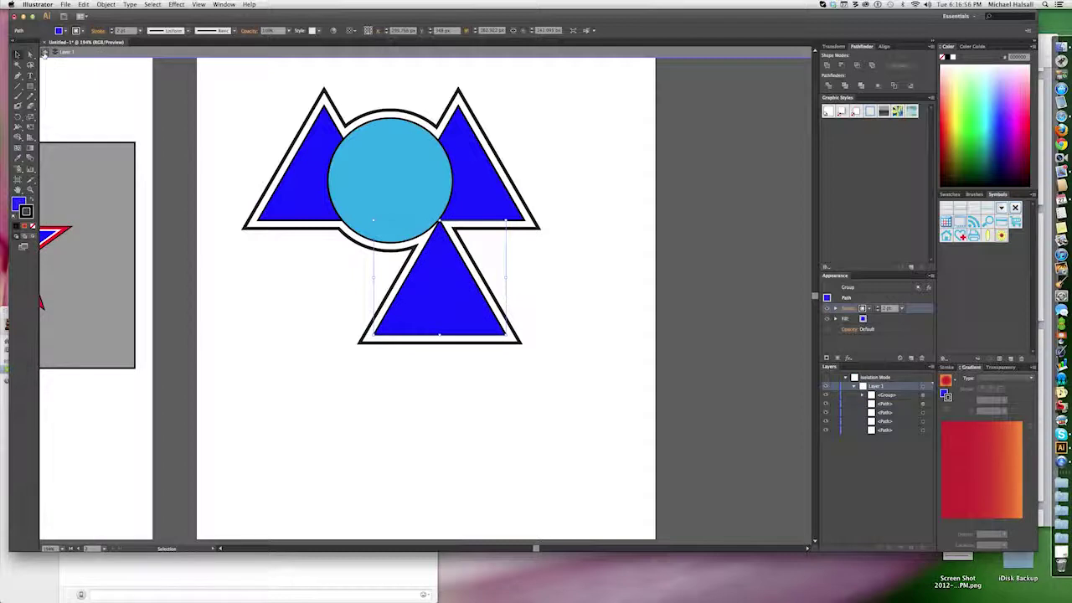
pyautogui.click(46, 52)
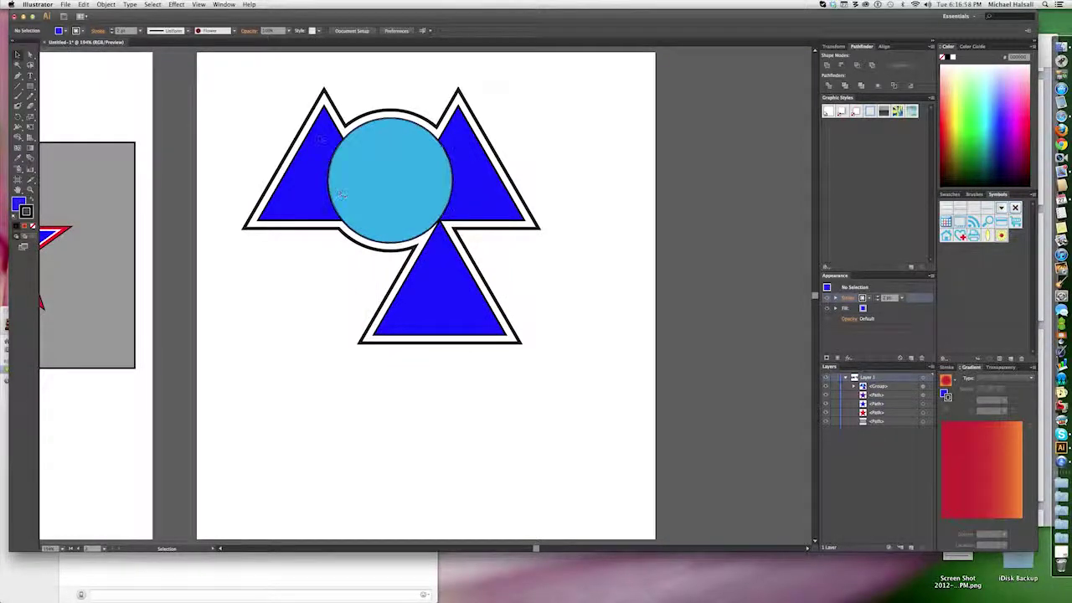
pyautogui.click(384, 166)
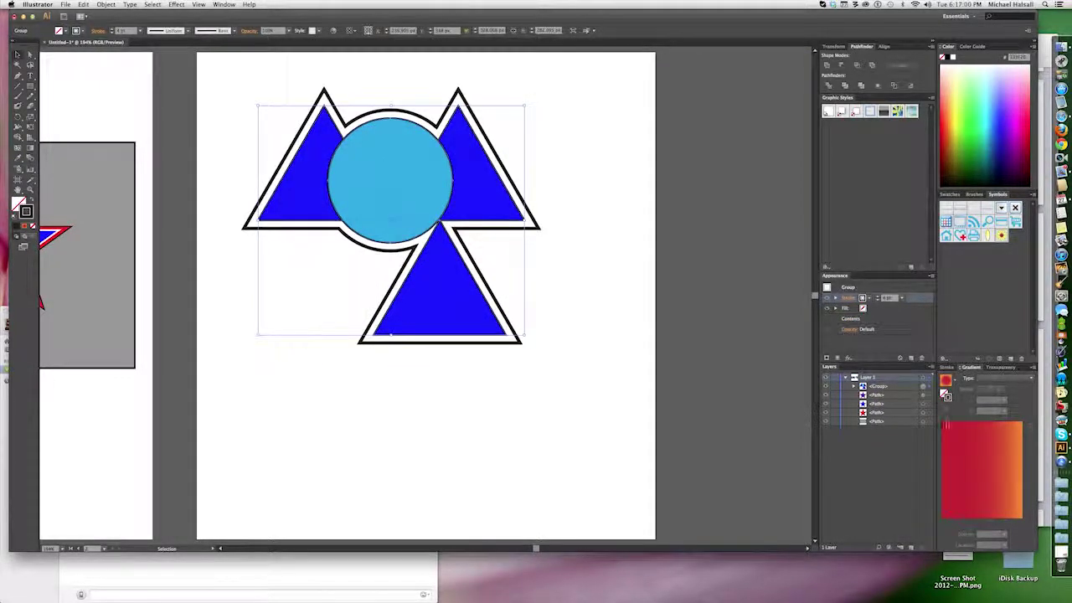
pyautogui.click(848, 357)
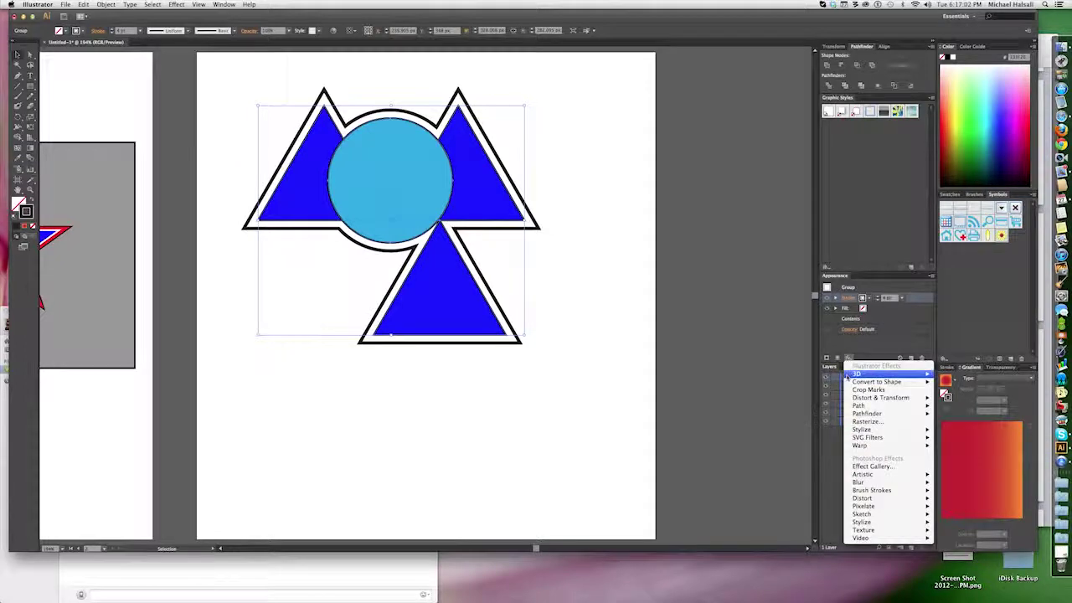
pyautogui.moveTo(863, 498)
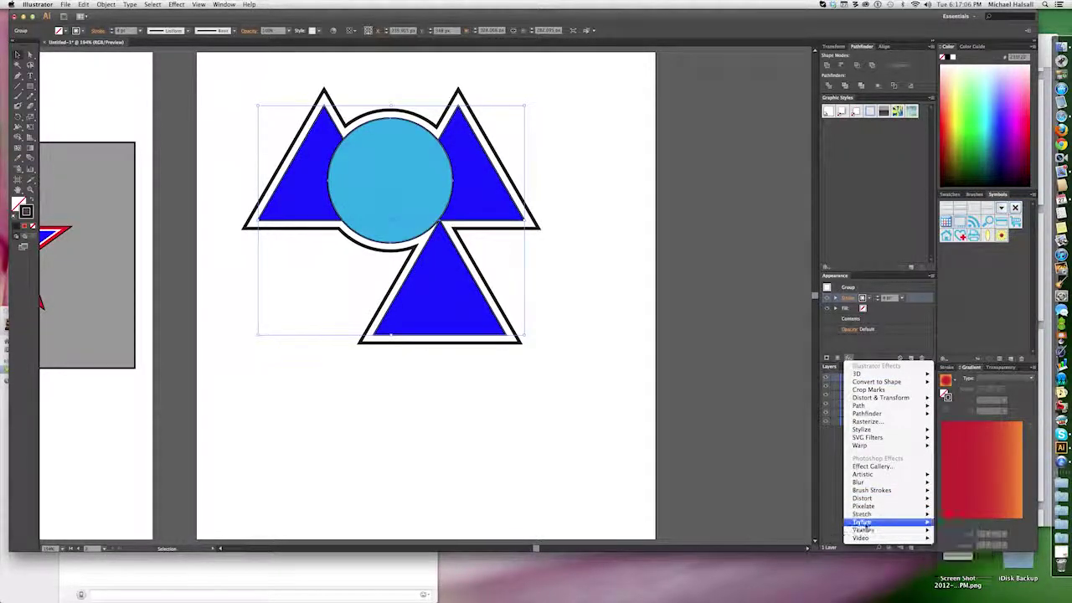
pyautogui.click(967, 523)
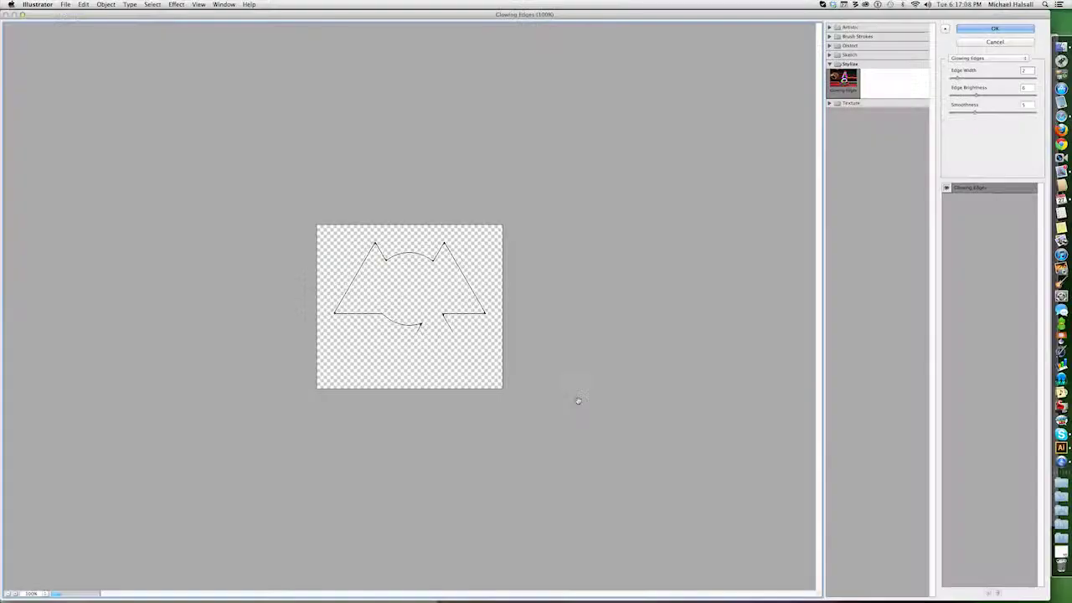
pyautogui.click(985, 29)
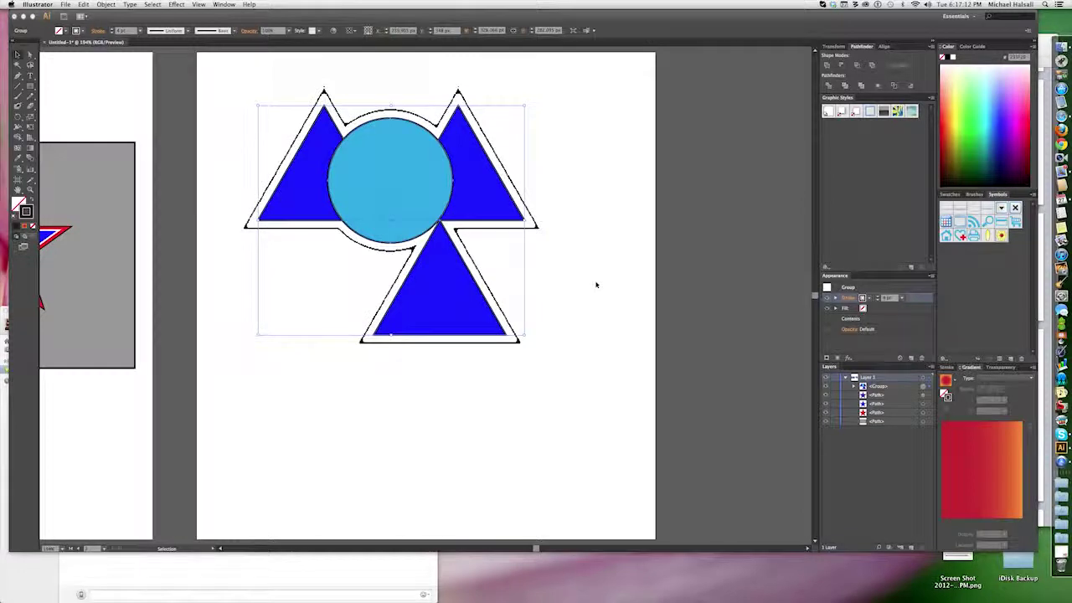